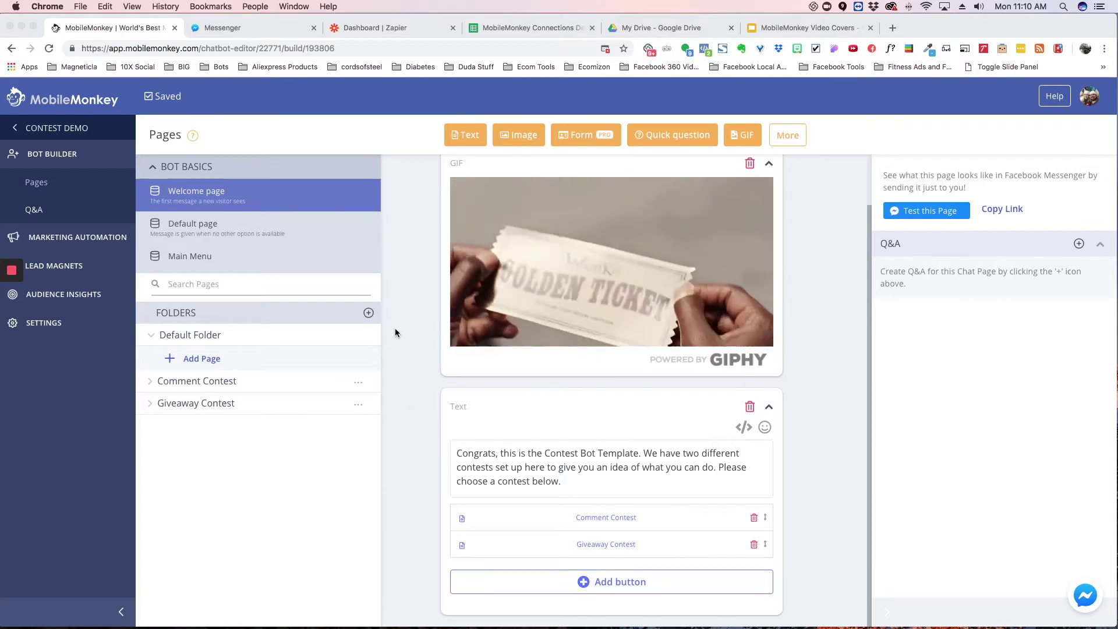
Step: Open the Marketing Automation section from the sidebar
{"action": "left_click", "coordinate": [84, 237]}
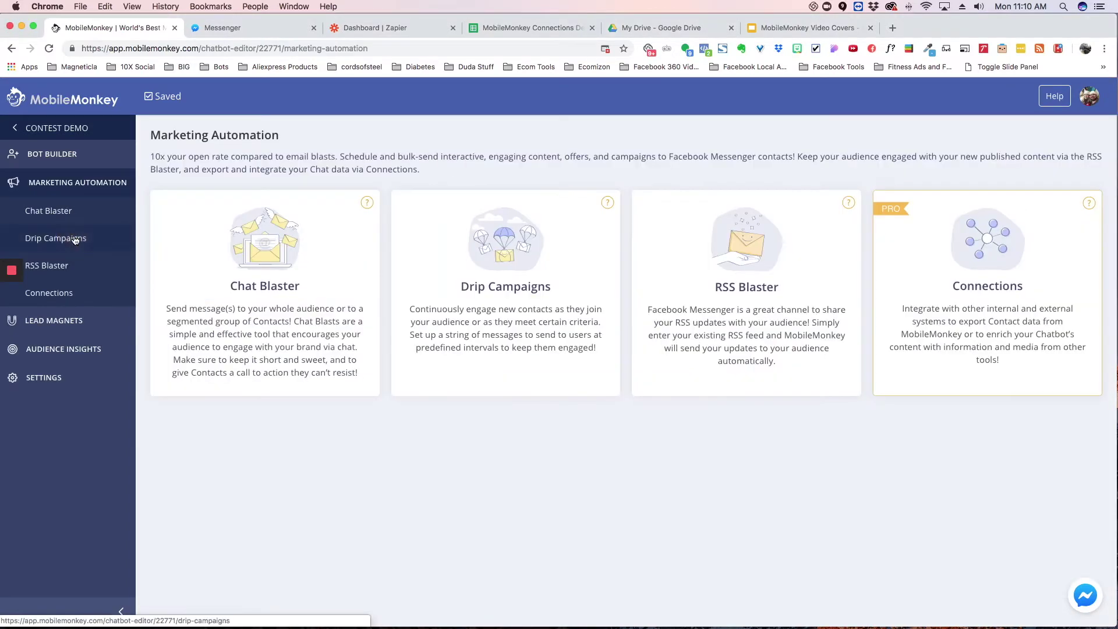
Step: Open the Connections list, glance at the Zapier dashboard, and start adding a connection
{"action": "left_click", "coordinate": [62, 303]}
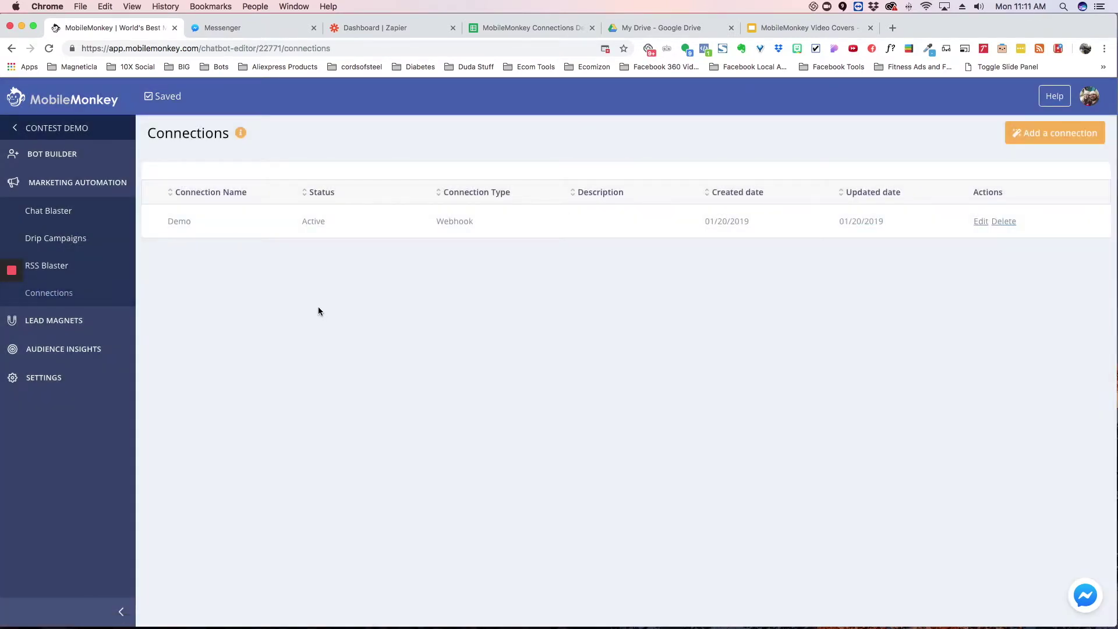
{"action": "left_click", "coordinate": [403, 24]}
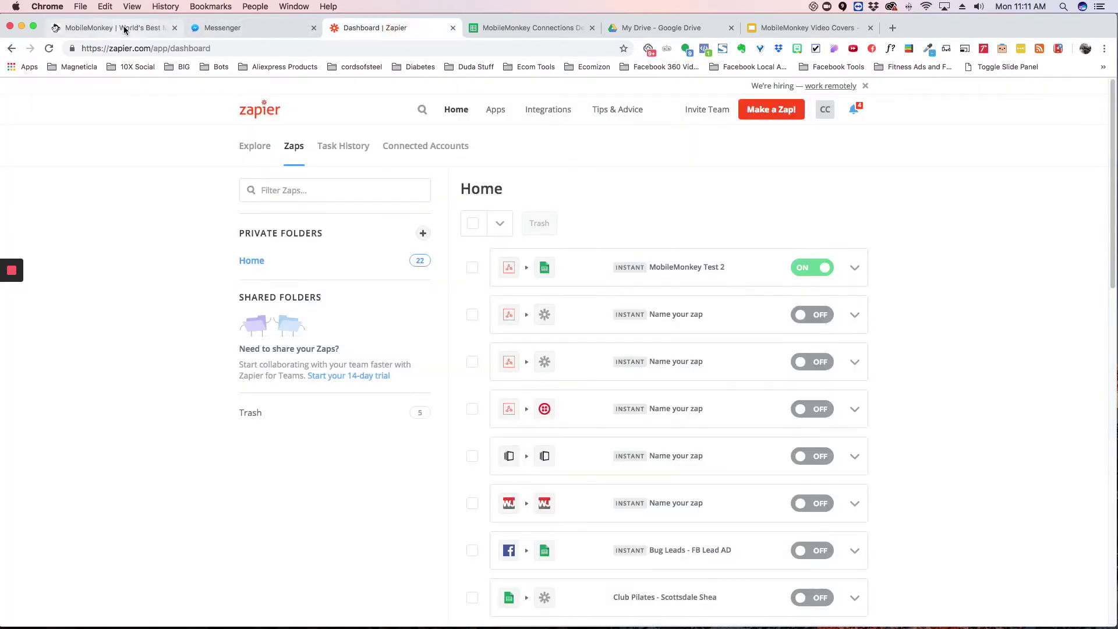
{"action": "left_click", "coordinate": [119, 27]}
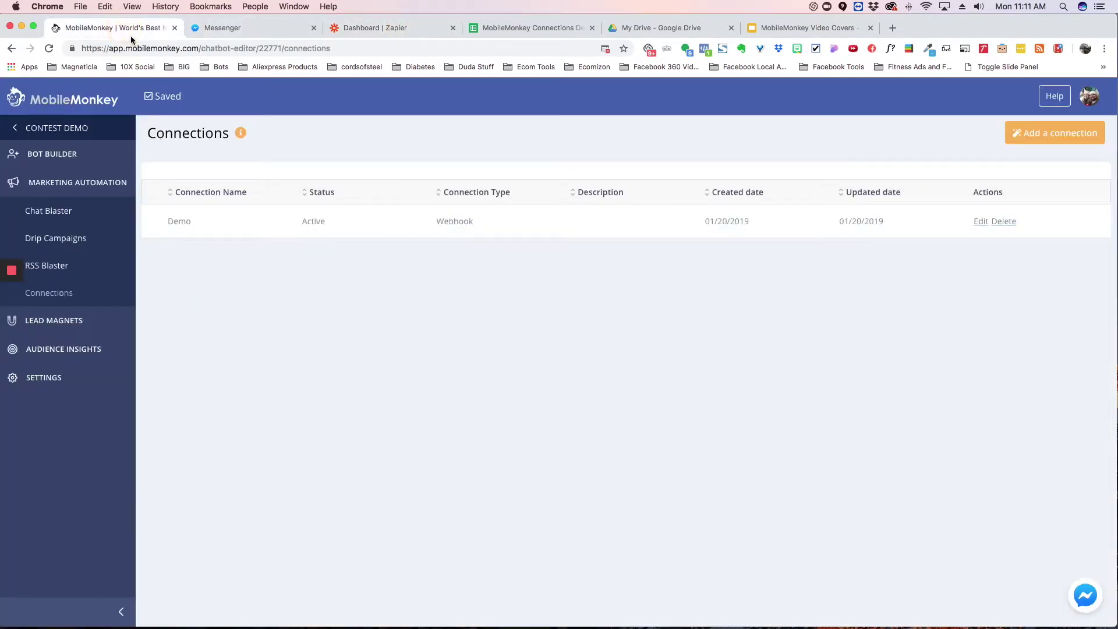
{"action": "left_click", "coordinate": [1048, 134]}
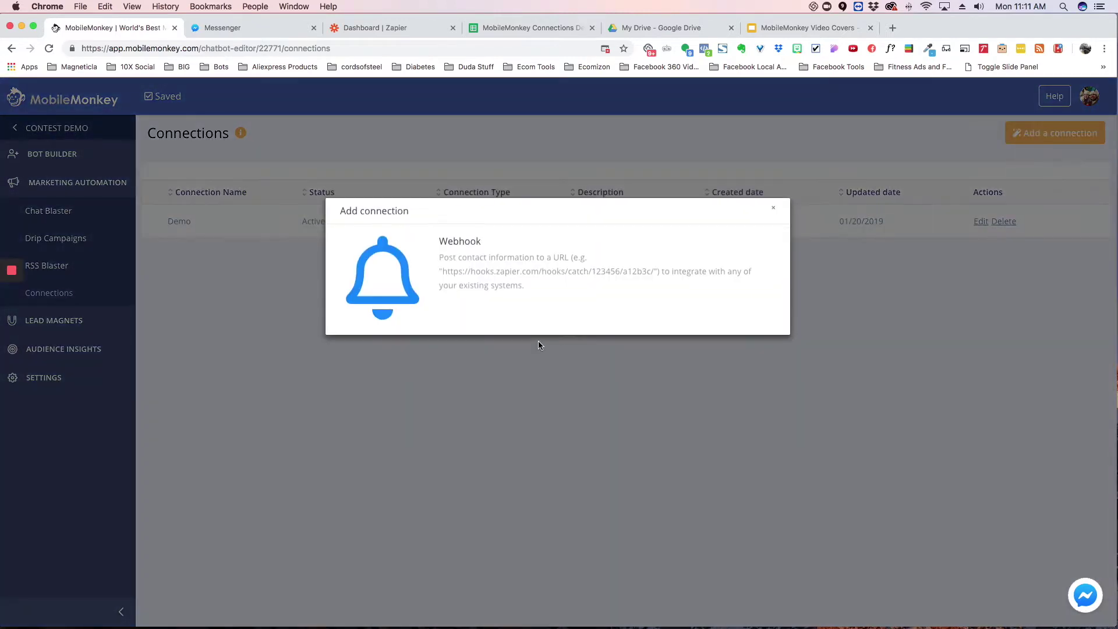
Step: Choose a Webhook connection and name it Spreadsheet Demo
{"action": "left_click", "coordinate": [511, 269]}
{"action": "left_click_drag", "start_coordinate": [267, 225], "coordinate": [149, 214]}
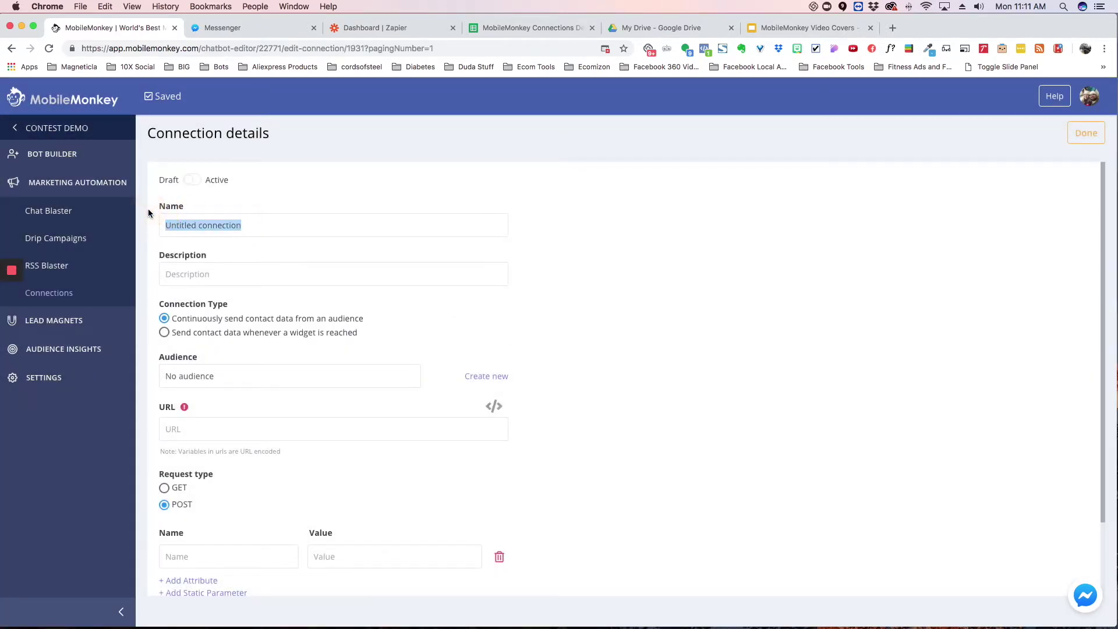
{"action": "type", "text": "S"}
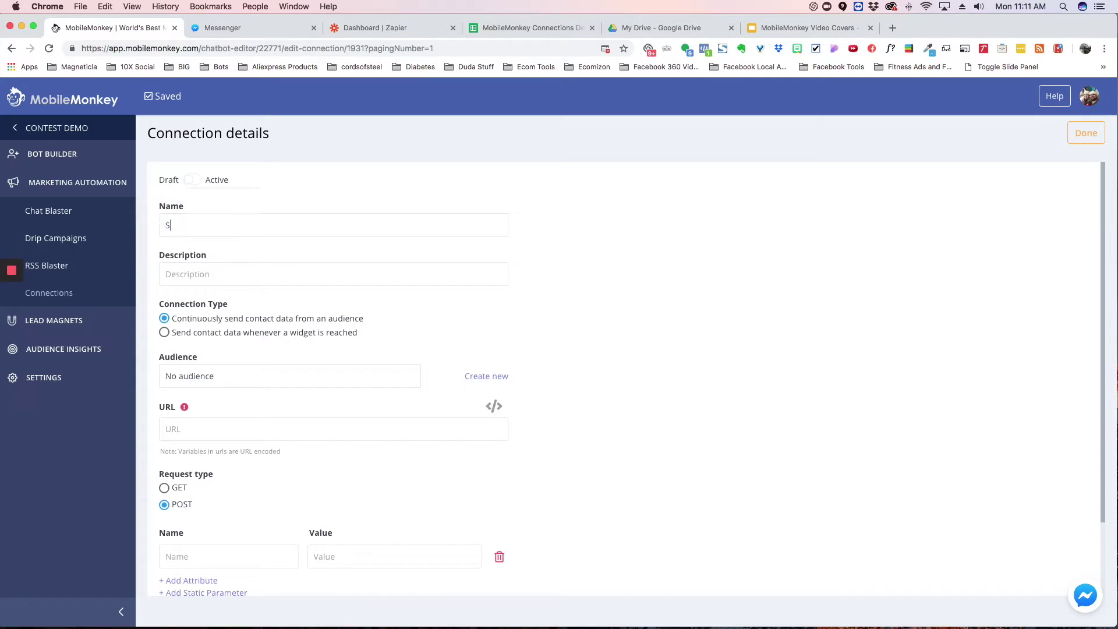
{"action": "type", "text": "preadhsheet Demo"}
Step: Target the Demo audience and ready the webhook URL field, then switch to Zapier
{"action": "left_click", "coordinate": [296, 376]}
{"action": "left_click", "coordinate": [230, 464]}
{"action": "left_click", "coordinate": [198, 430]}
{"action": "left_click", "coordinate": [393, 29]}
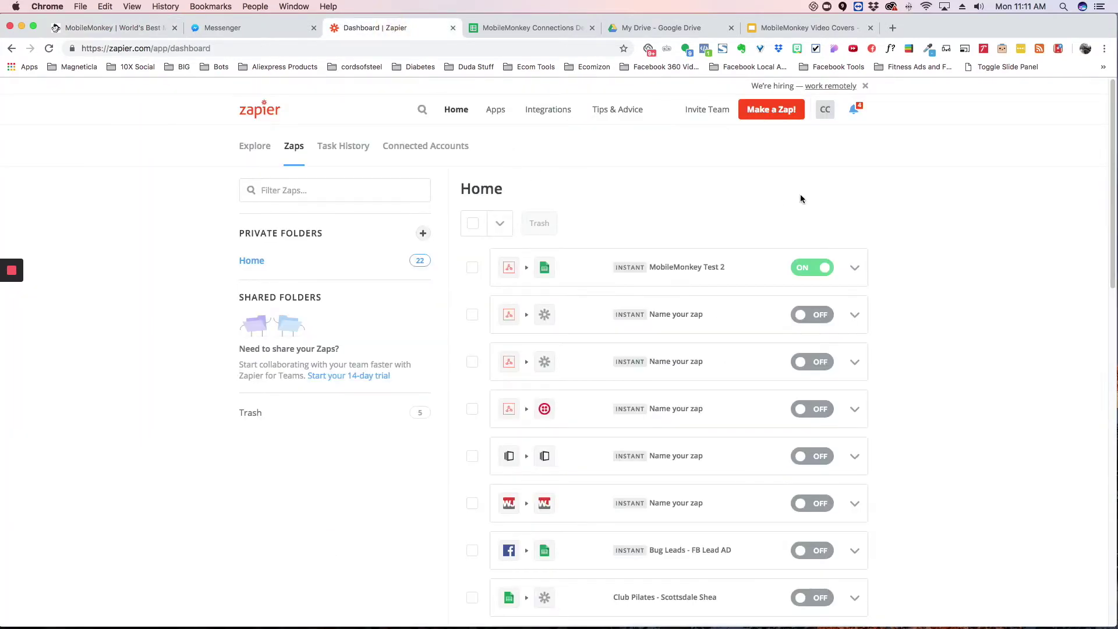
Step: Start a new zap triggered by the Webhooks by Zapier Catch Hook
{"action": "left_click", "coordinate": [773, 114]}
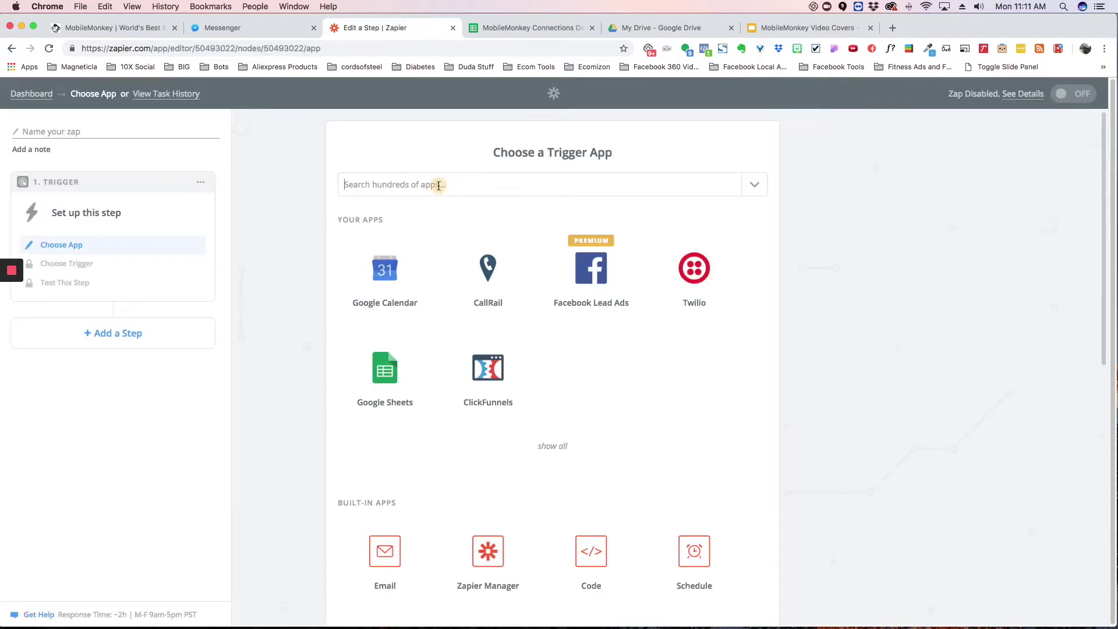
{"action": "left_click", "coordinate": [439, 185]}
{"action": "type", "text": "webhook"}
{"action": "left_click", "coordinate": [413, 211]}
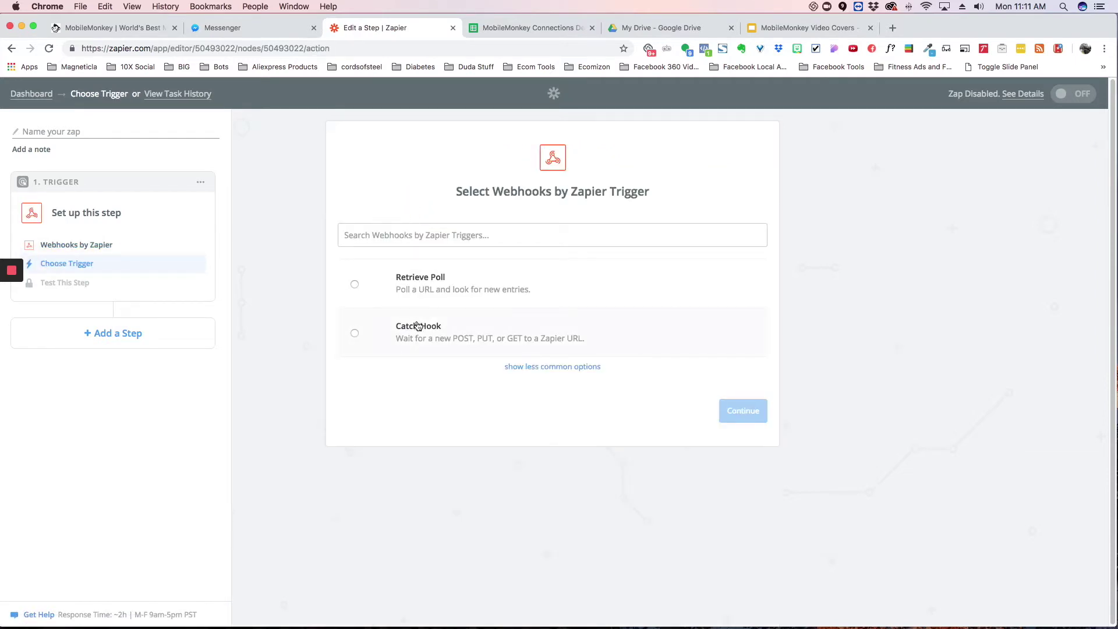
{"action": "left_click", "coordinate": [418, 326]}
Step: Skip the optional child key and copy the custom webhook URL for MobileMonkey
{"action": "left_click", "coordinate": [727, 418]}
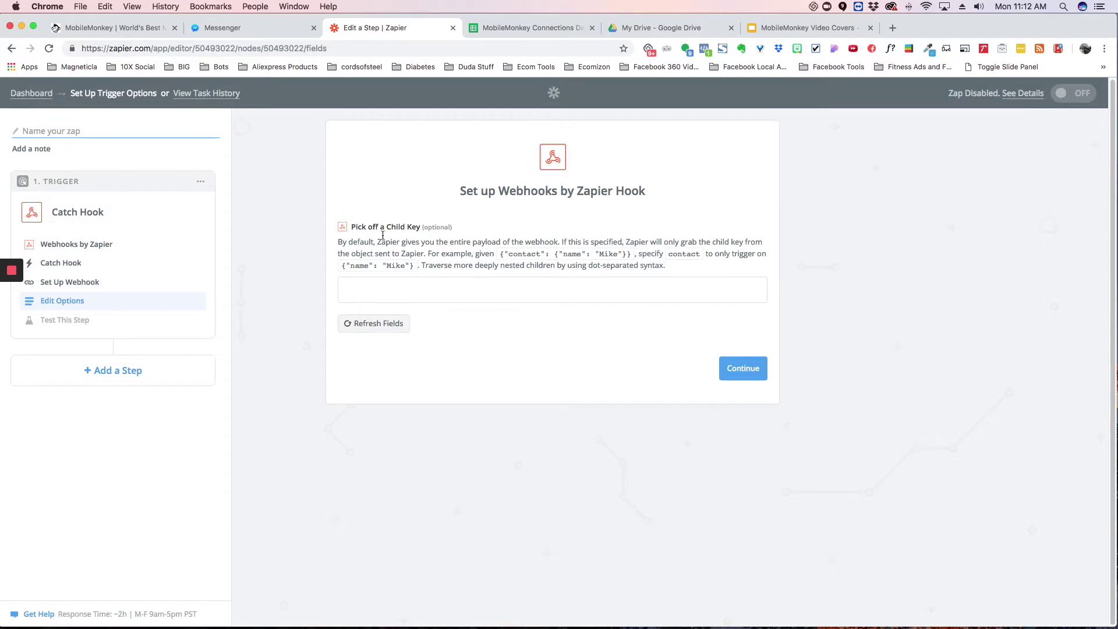
{"action": "left_click", "coordinate": [742, 368]}
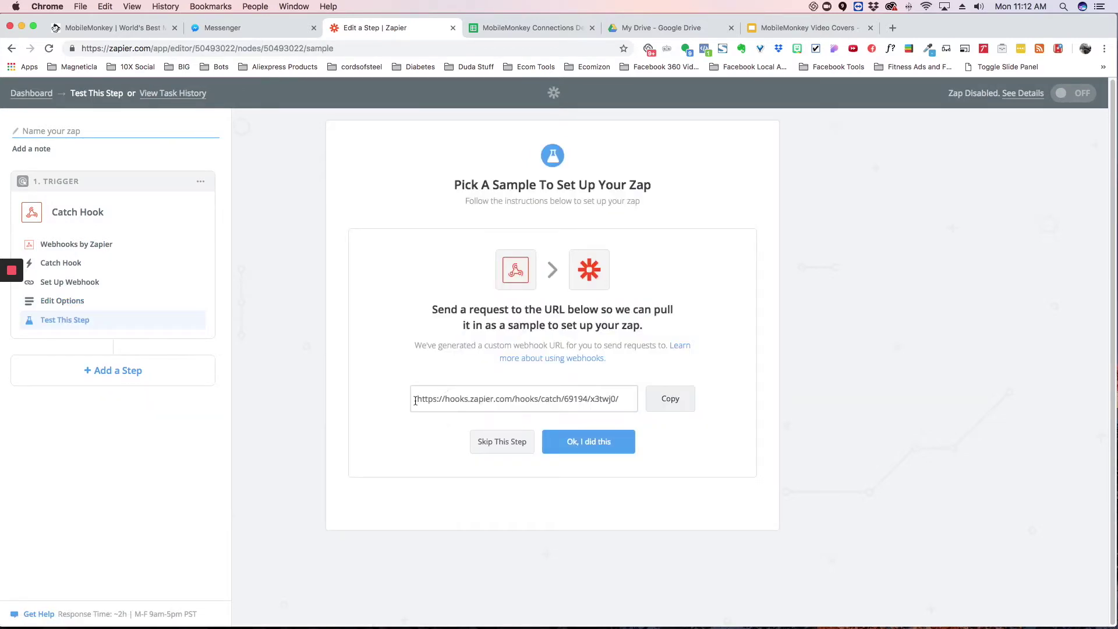
{"action": "left_click", "coordinate": [675, 399]}
{"action": "left_click", "coordinate": [142, 28]}
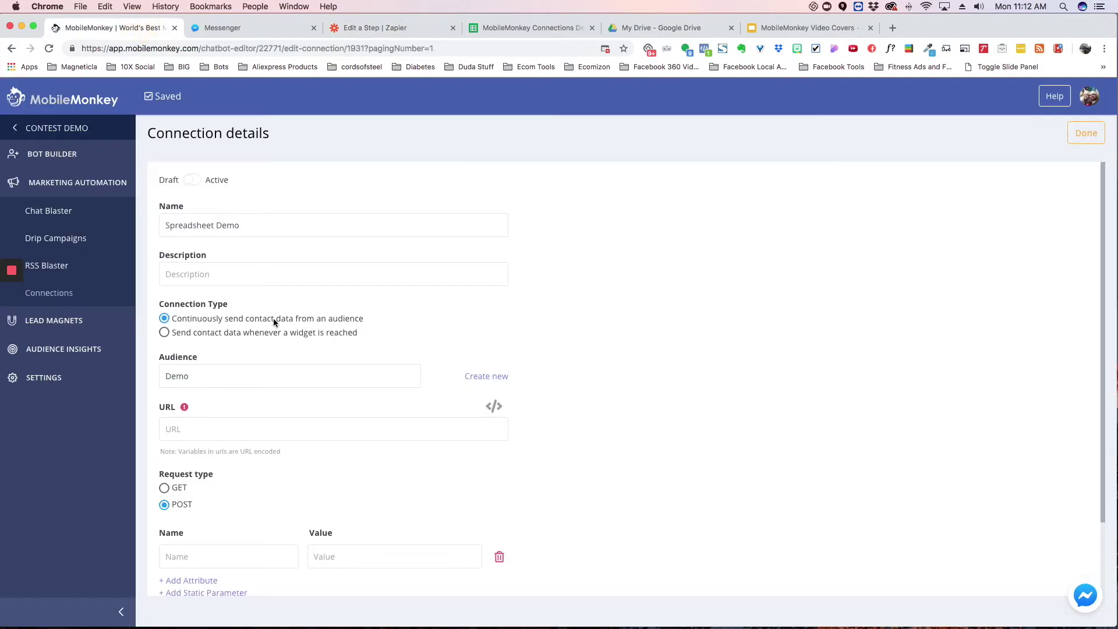
Step: Paste the Zapier hook URL and map a First Name attribute to first name
{"action": "key", "text": "super+v"}
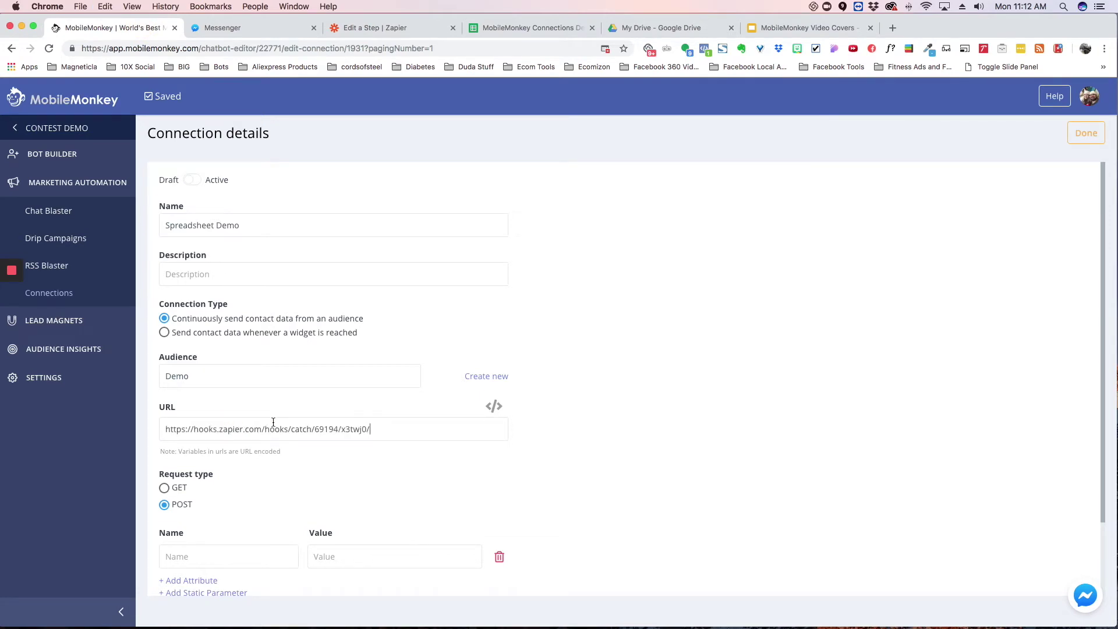
{"action": "scroll", "coordinate": [562, 382], "scroll_direction": "down", "scroll_amount": 3}
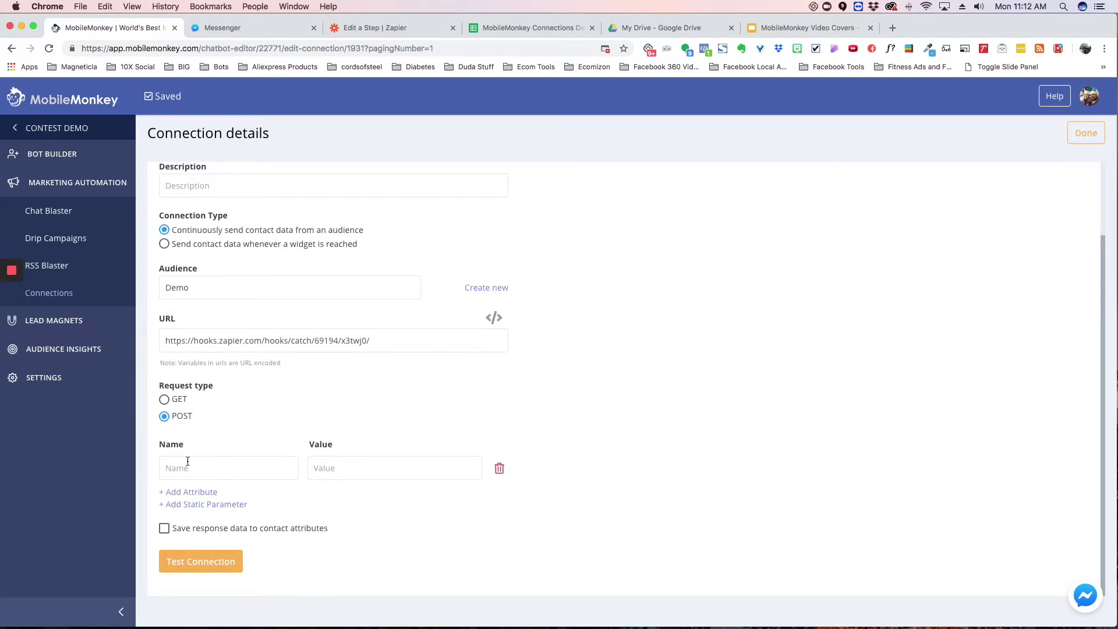
{"action": "left_click", "coordinate": [229, 470]}
{"action": "type", "text": "First Name"}
{"action": "left_click", "coordinate": [386, 478]}
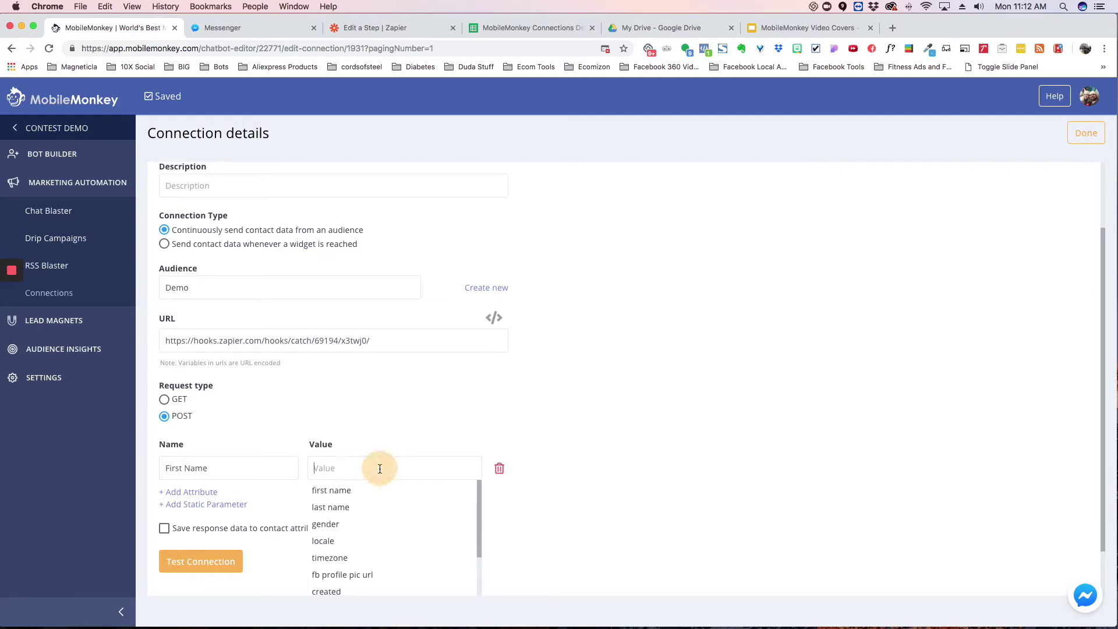
{"action": "left_click", "coordinate": [379, 487]}
Step: Add a Last Name attribute row mapped to last name
{"action": "left_click", "coordinate": [201, 494]}
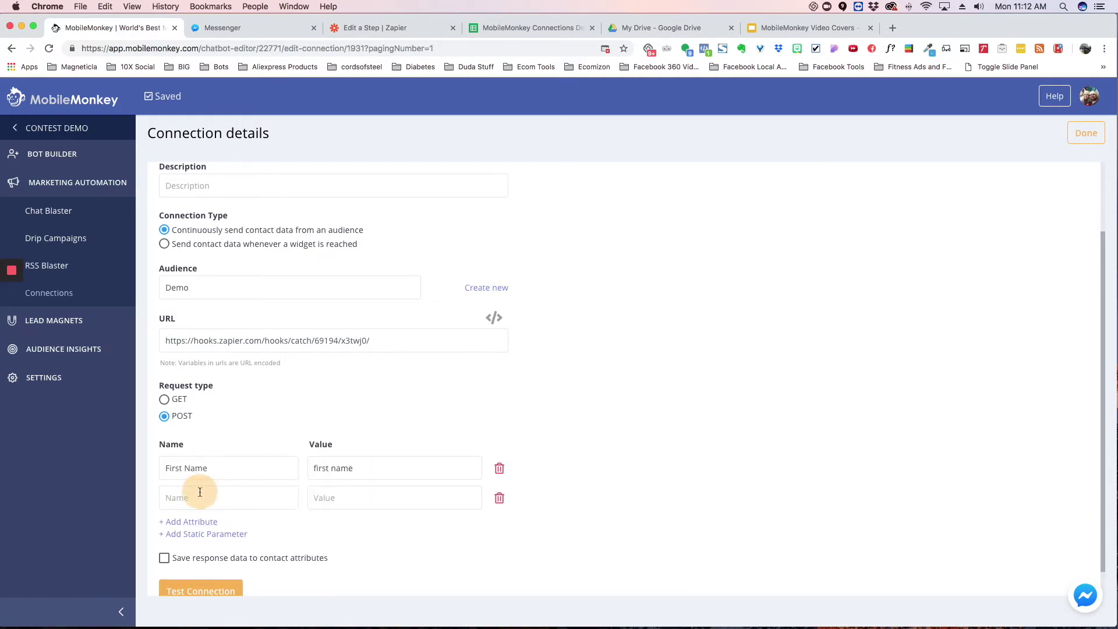
{"action": "left_click", "coordinate": [210, 499]}
{"action": "type", "text": "Last Name"}
{"action": "left_click", "coordinate": [359, 501]}
{"action": "left_click", "coordinate": [351, 518]}
Step: Add an Email attribute row mapped to EMAIL
{"action": "left_click", "coordinate": [208, 521]}
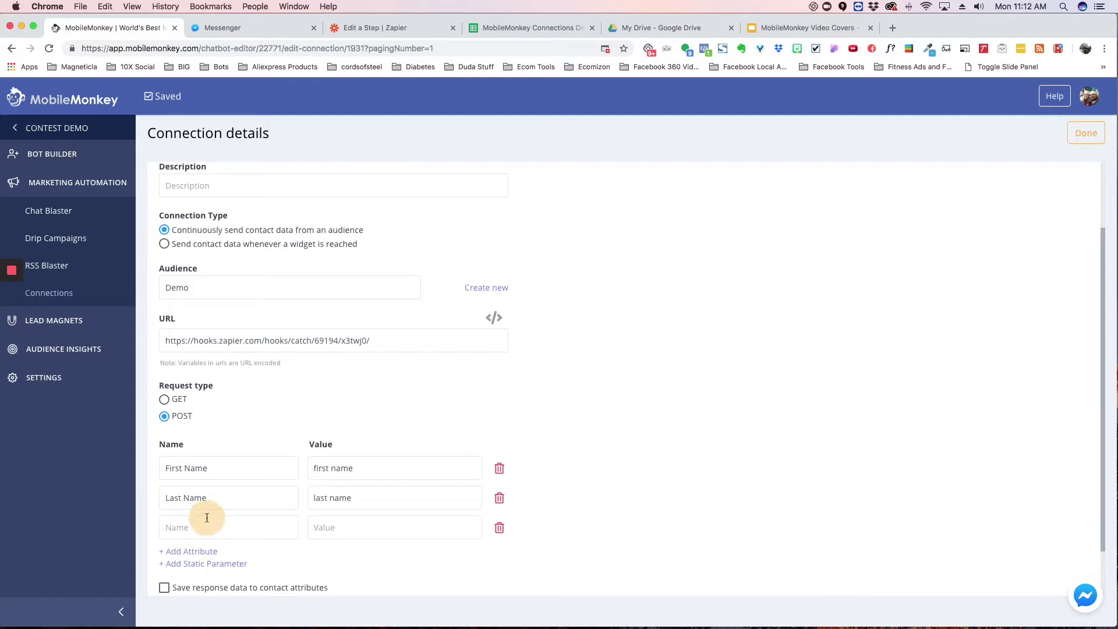
{"action": "left_click", "coordinate": [205, 525]}
{"action": "type", "text": "Email"}
{"action": "left_click", "coordinate": [350, 528]}
{"action": "scroll", "coordinate": [361, 566], "scroll_direction": "down", "scroll_amount": 3}
{"action": "scroll", "coordinate": [361, 568], "scroll_direction": "up", "scroll_amount": 5}
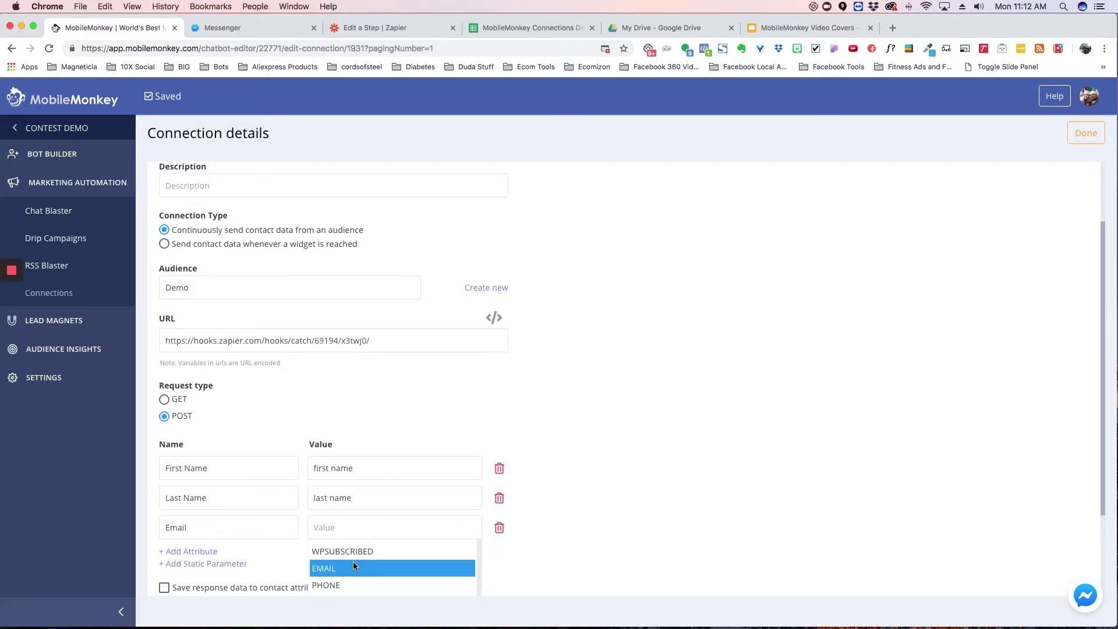
{"action": "left_click", "coordinate": [355, 570]}
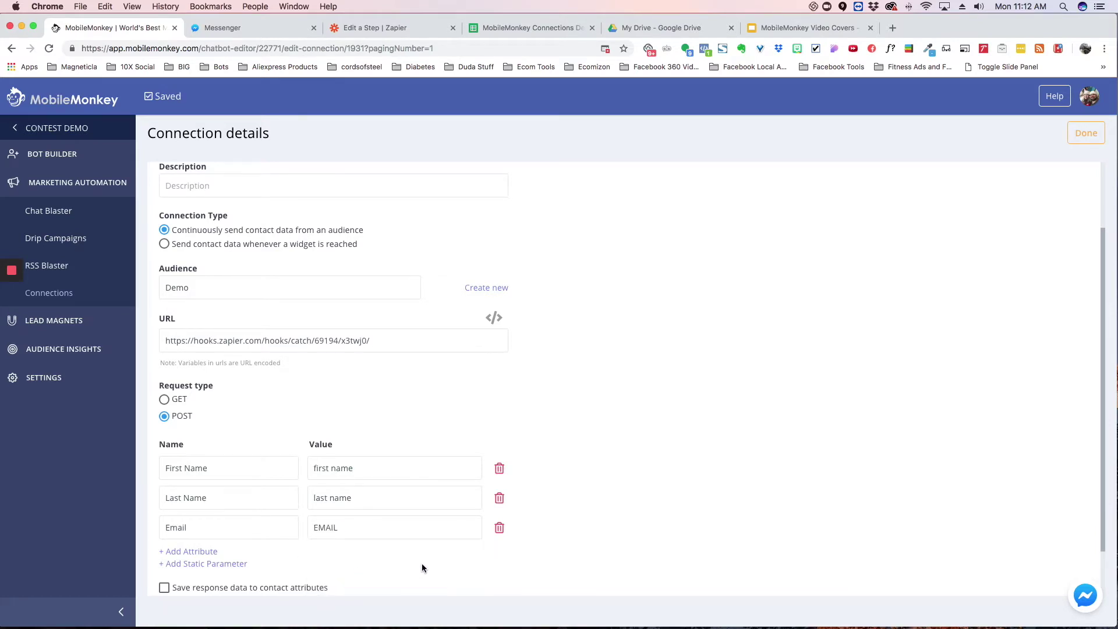
Step: Open the connection test form and enter the test contact's details
{"action": "scroll", "coordinate": [558, 401], "scroll_direction": "down", "scroll_amount": 2}
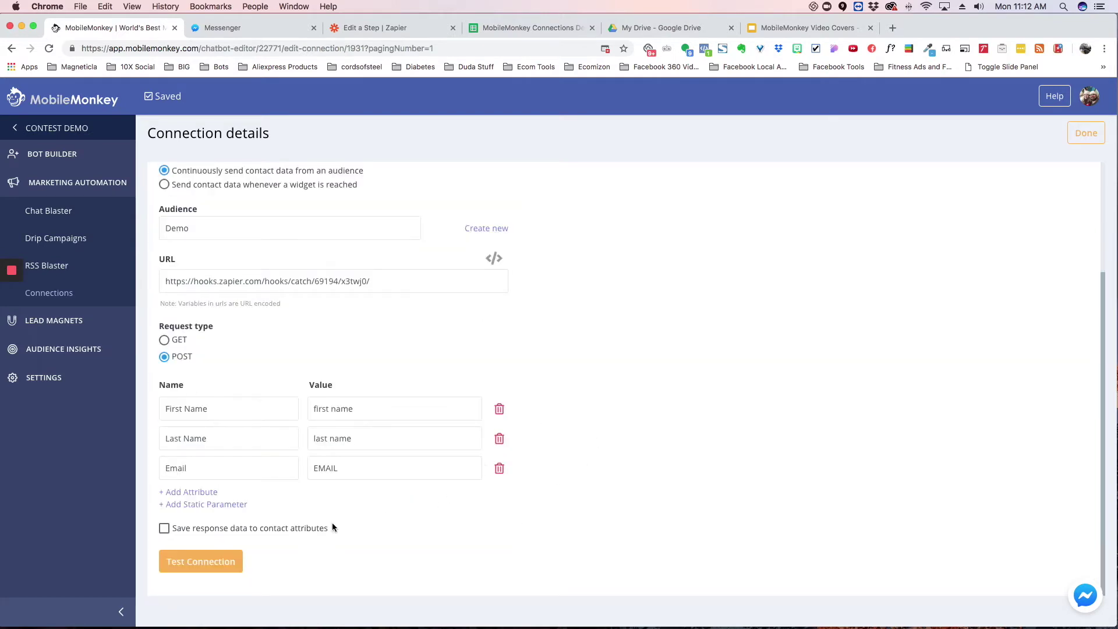
{"action": "left_click", "coordinate": [192, 561]}
{"action": "left_click", "coordinate": [582, 347]}
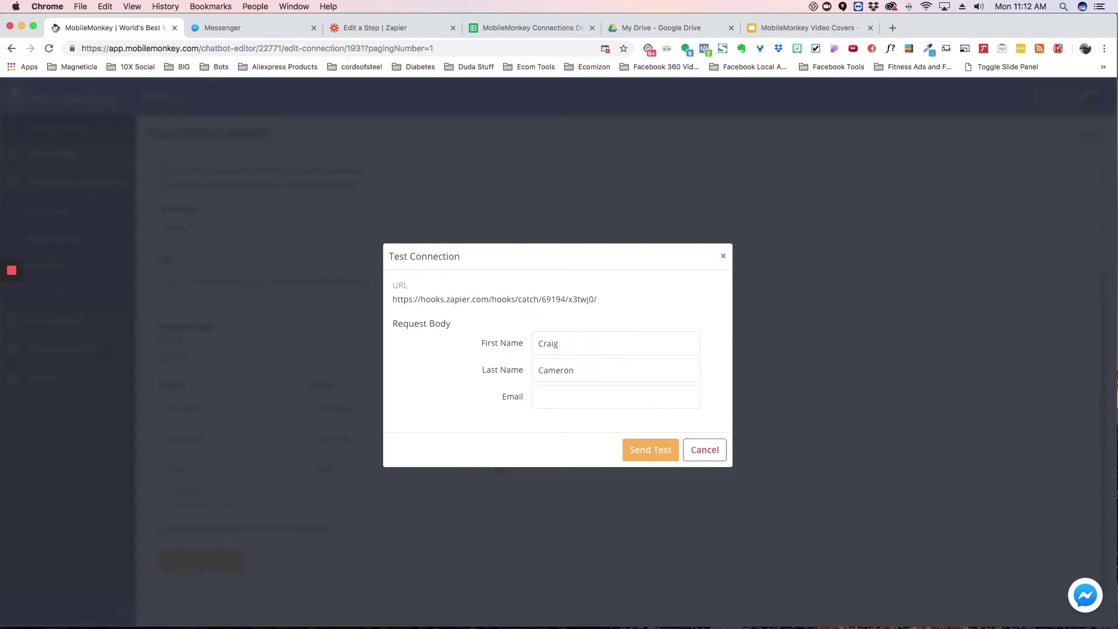
Step: Send the test request to the Zapier hook and return to the zap editor
{"action": "left_click", "coordinate": [654, 452]}
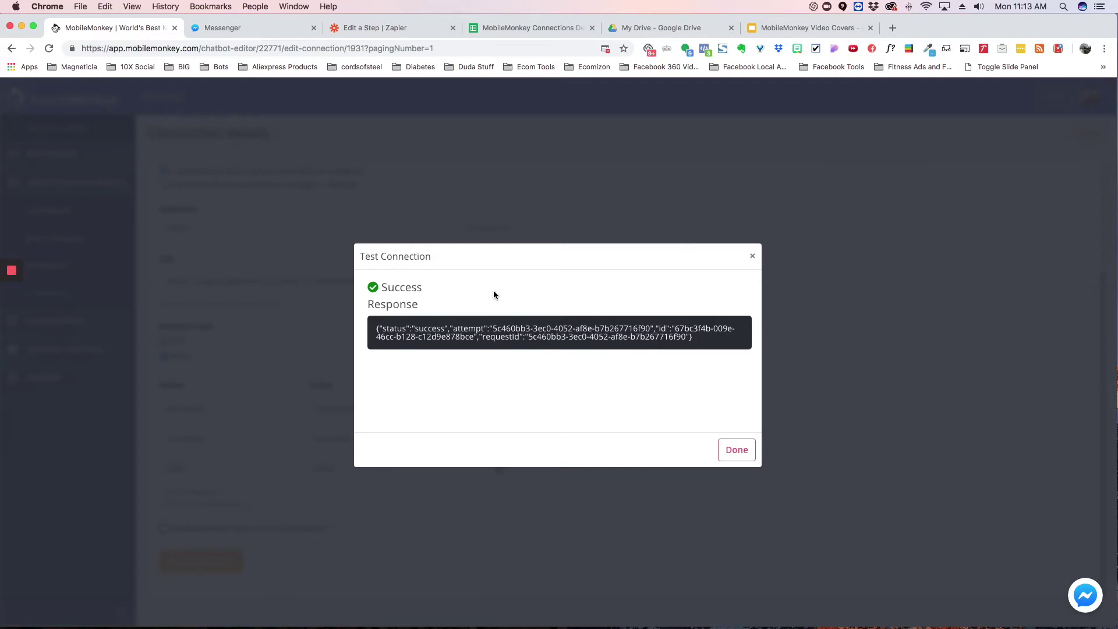
{"action": "left_click", "coordinate": [396, 28]}
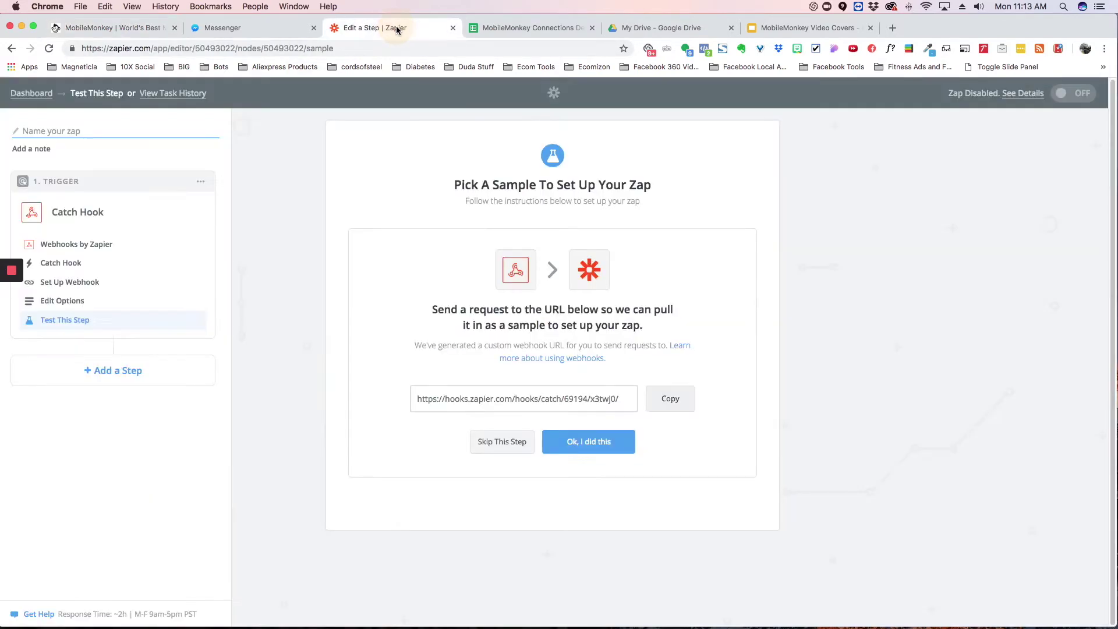
Step: Accept Hook A as the trigger sample and add a Google Sheets Create Spreadsheet Row action
{"action": "left_click", "coordinate": [602, 445]}
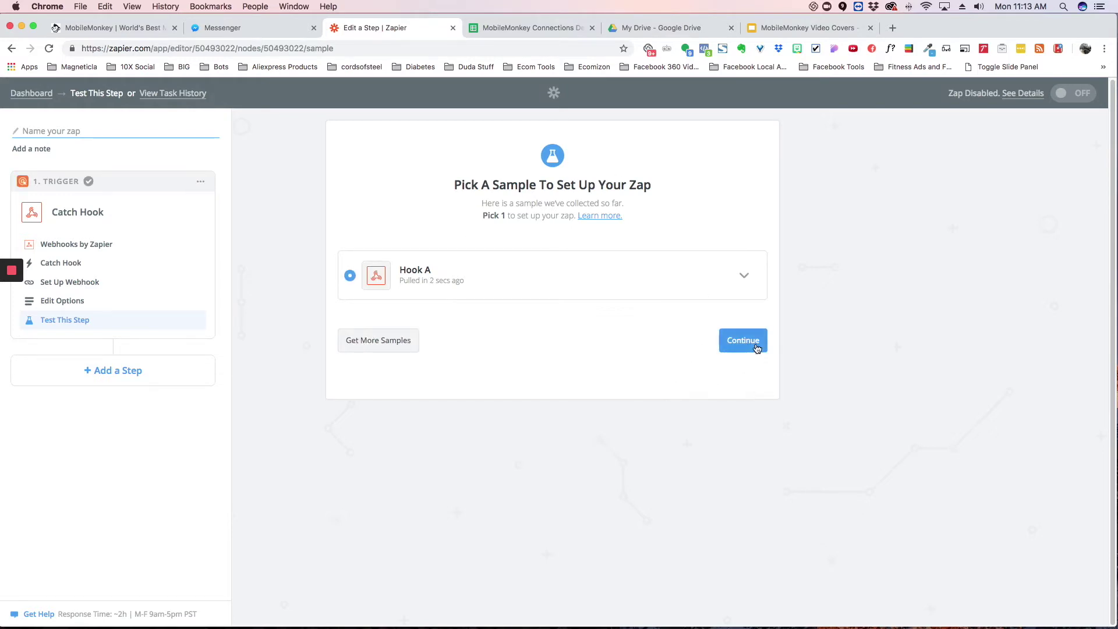
{"action": "left_click", "coordinate": [753, 344]}
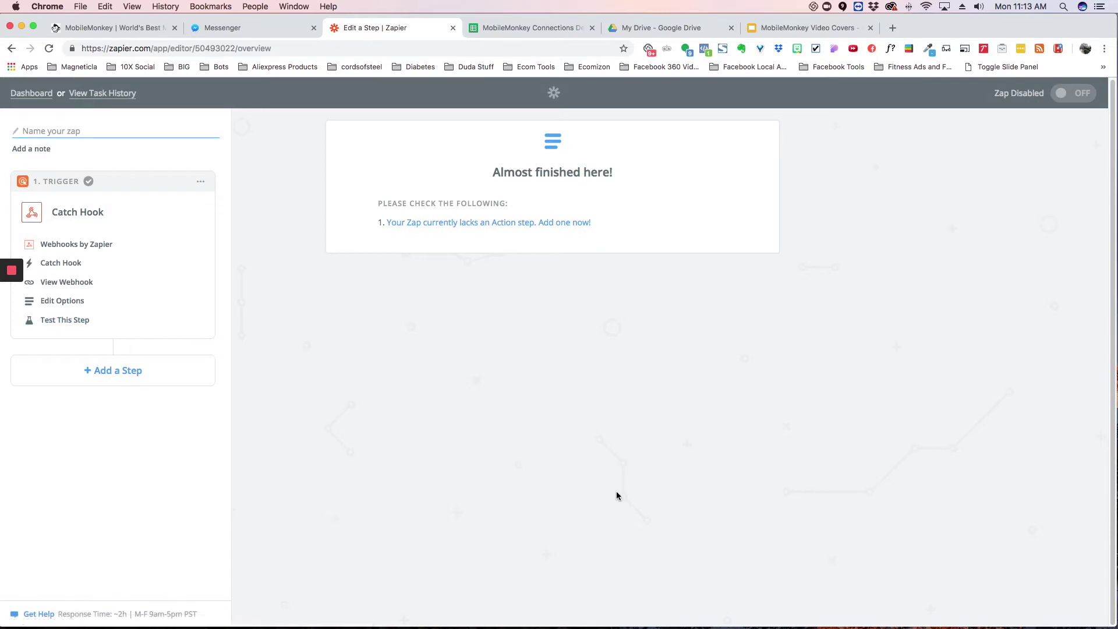
{"action": "left_click", "coordinate": [466, 225]}
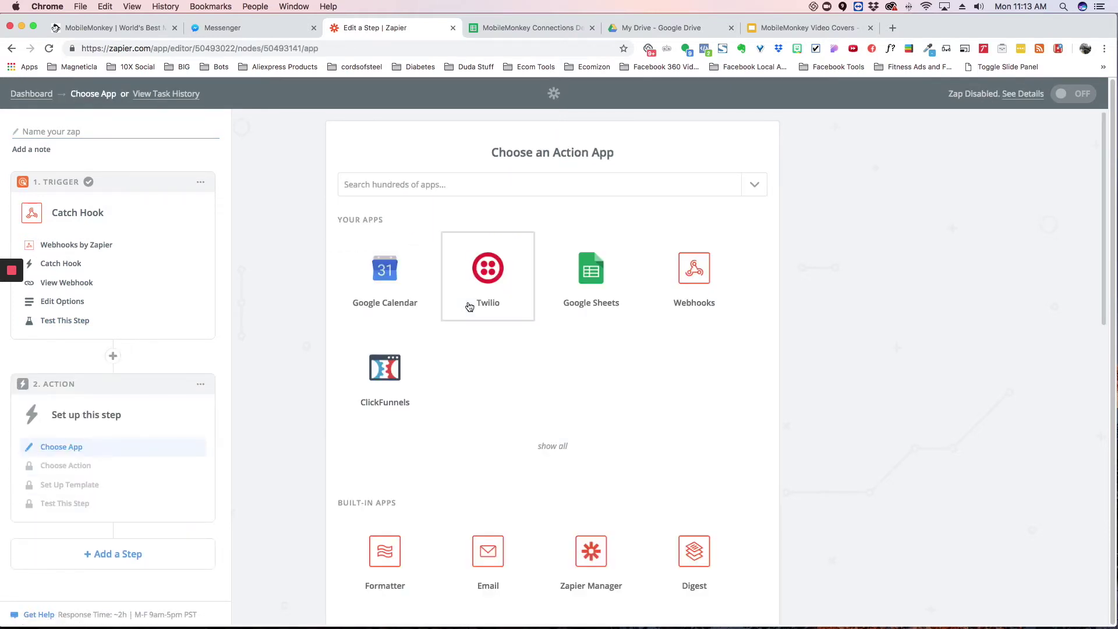
{"action": "left_click", "coordinate": [588, 276]}
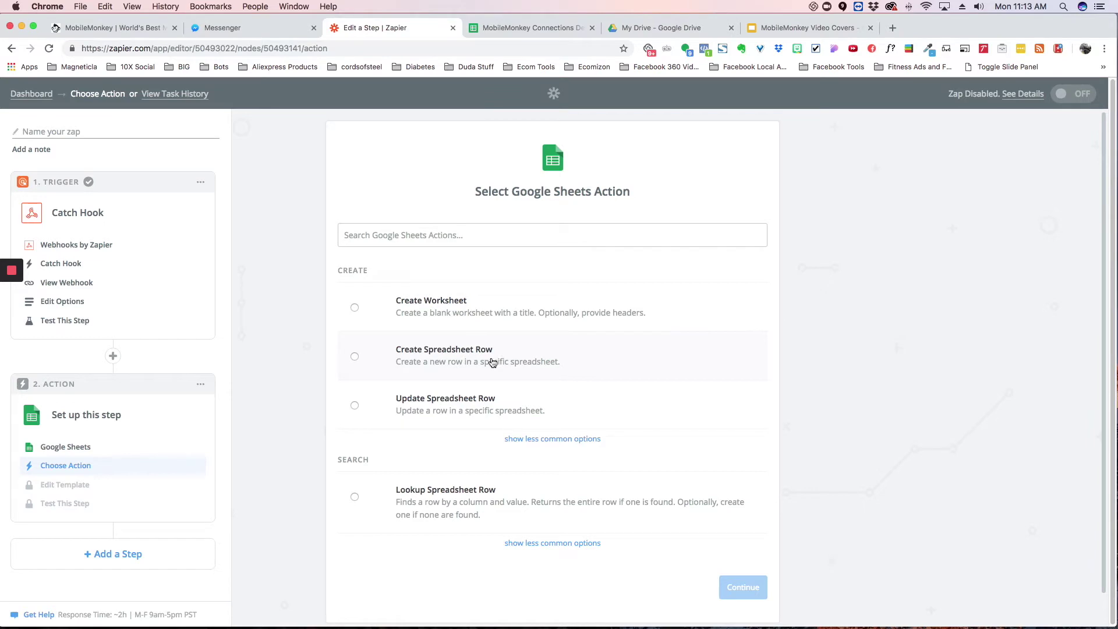
{"action": "left_click", "coordinate": [462, 357]}
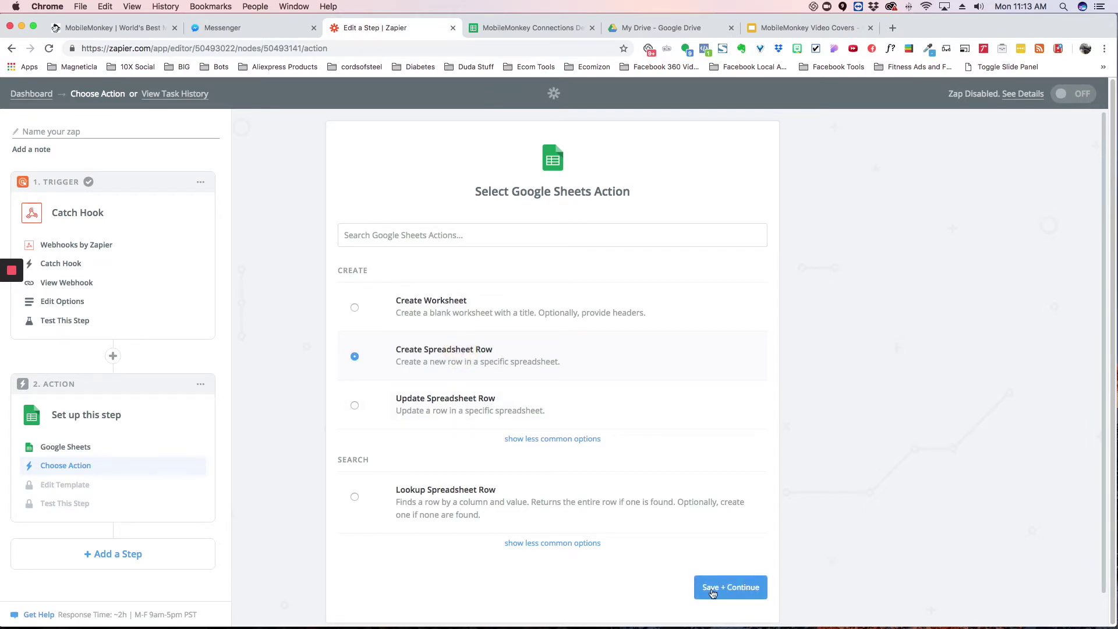
{"action": "left_click", "coordinate": [729, 587]}
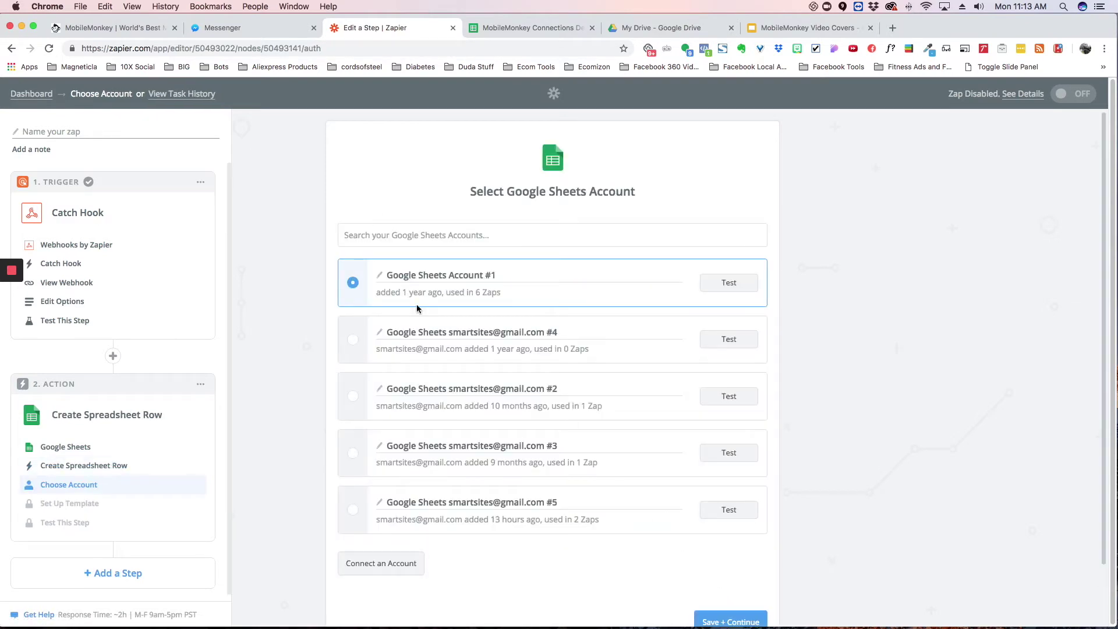
Step: Select and test the fifth Google Sheets account
{"action": "left_click", "coordinate": [354, 510]}
{"action": "left_click", "coordinate": [728, 511]}
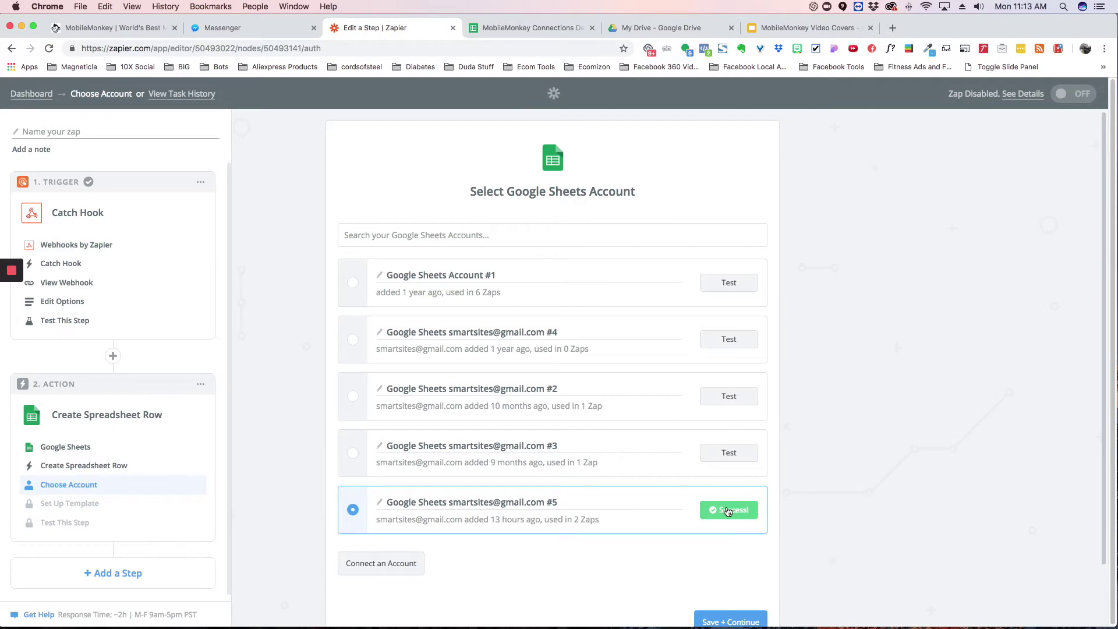
{"action": "scroll", "coordinate": [678, 529], "scroll_direction": "down", "scroll_amount": 2}
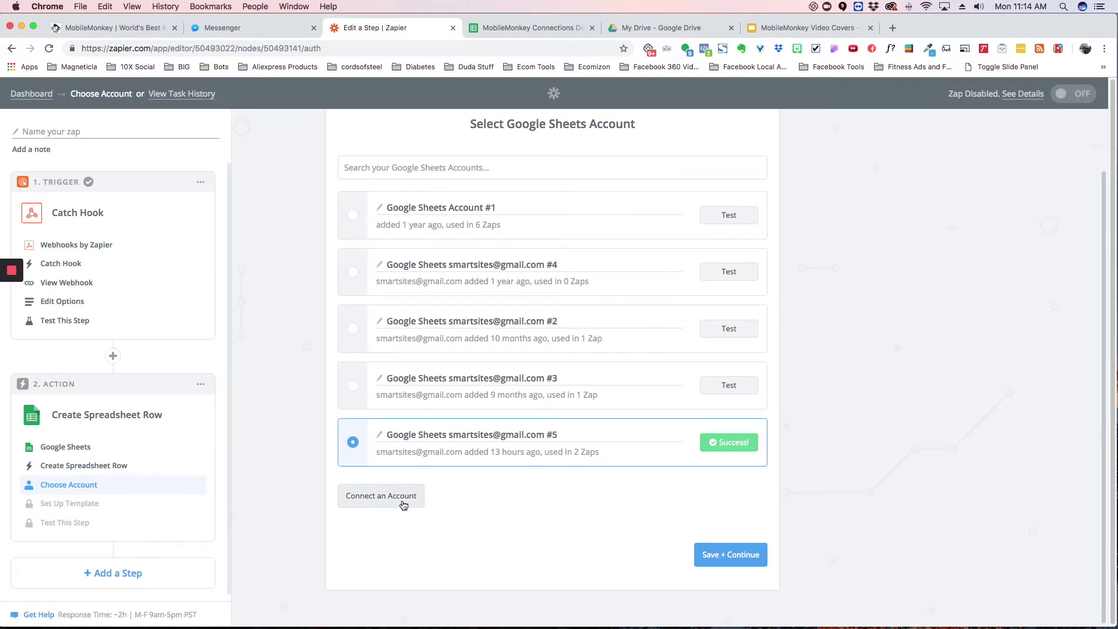
{"action": "left_click", "coordinate": [732, 555]}
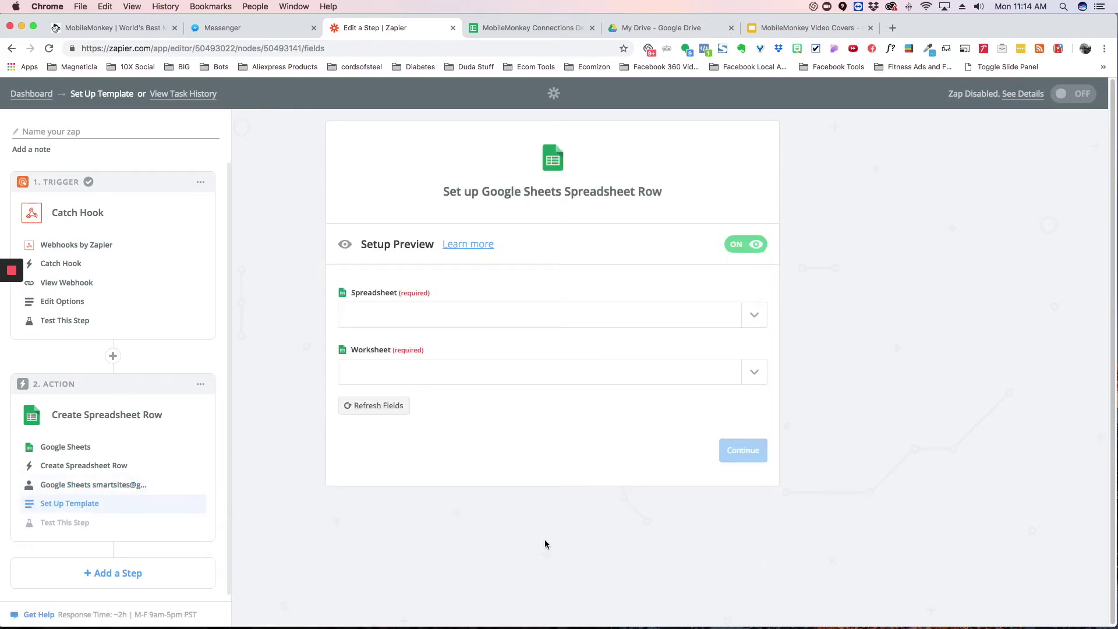
Step: Target Sheet1 of the MobileMonkey Connections Demo spreadsheet
{"action": "left_click", "coordinate": [428, 311]}
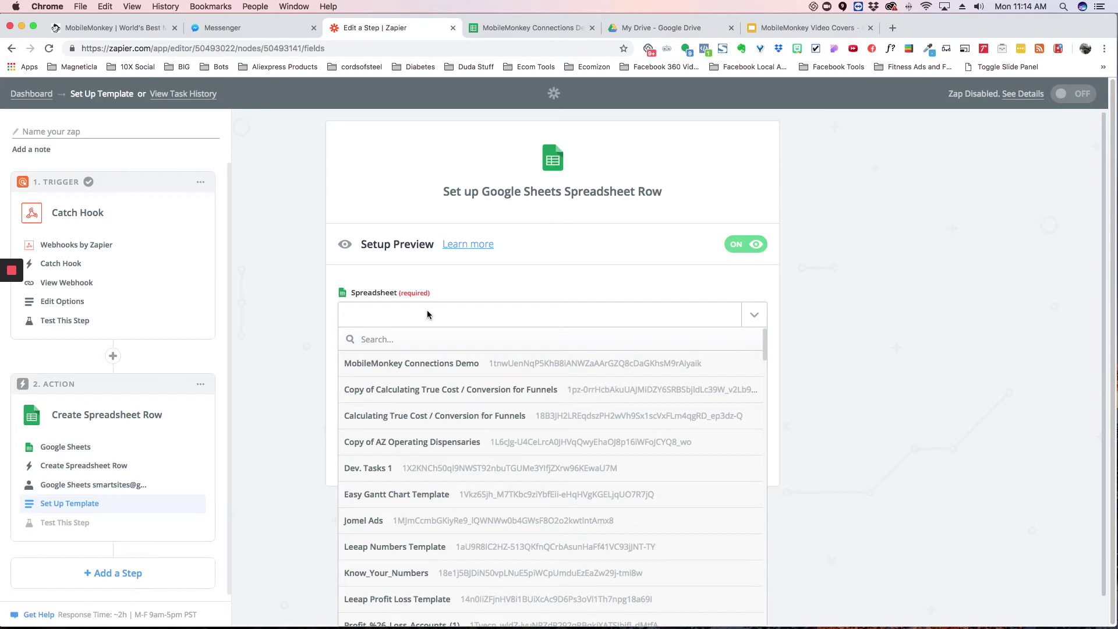
{"action": "left_click", "coordinate": [441, 366]}
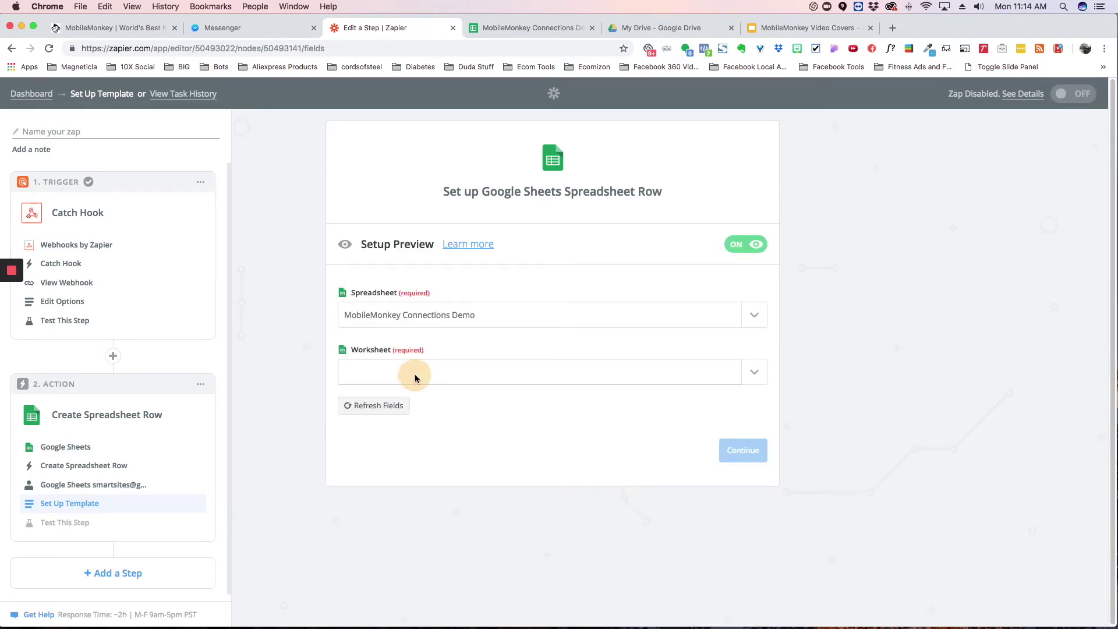
{"action": "left_click", "coordinate": [414, 374]}
{"action": "left_click", "coordinate": [378, 421]}
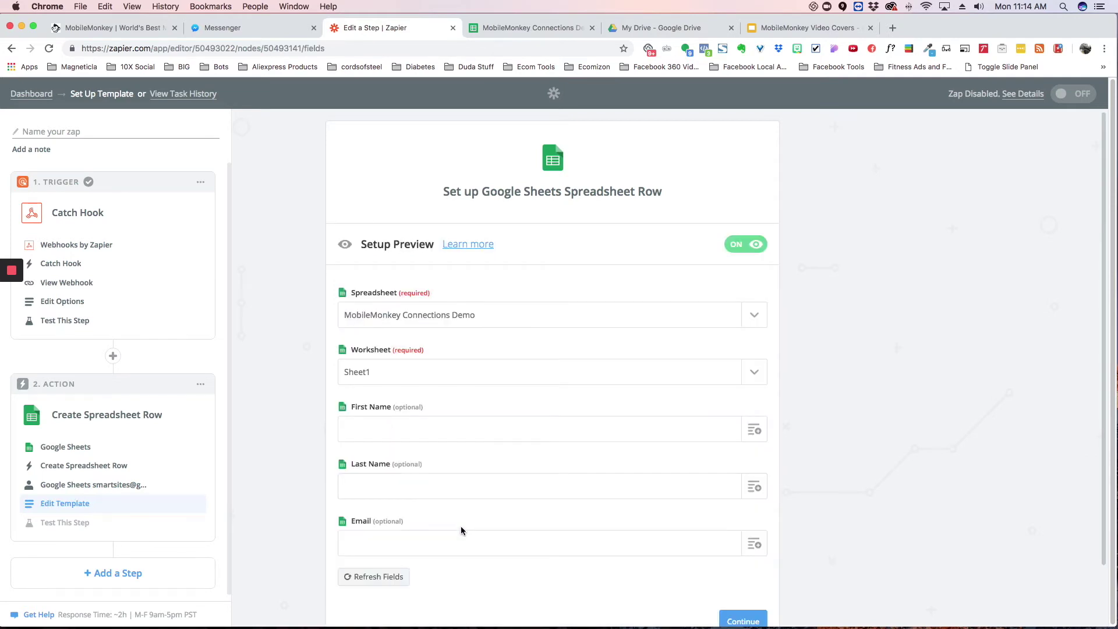
Step: Map the hook's first name, last name and email into First Name, Last Name and Email
{"action": "scroll", "coordinate": [502, 431], "scroll_direction": "down", "scroll_amount": 2}
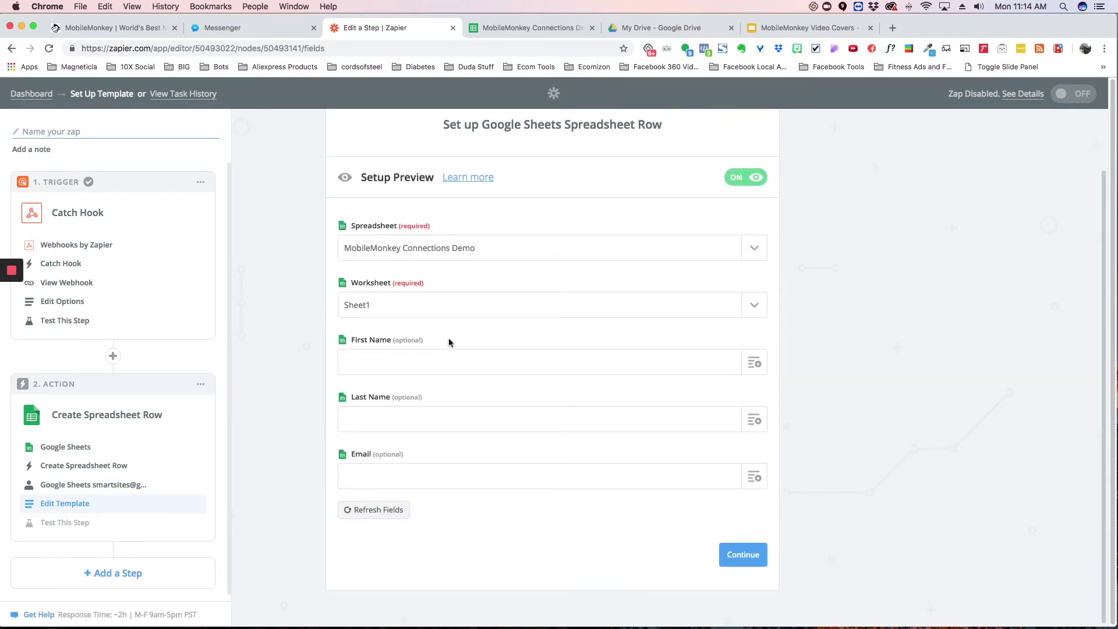
{"action": "left_click", "coordinate": [754, 363]}
{"action": "left_click", "coordinate": [435, 465]}
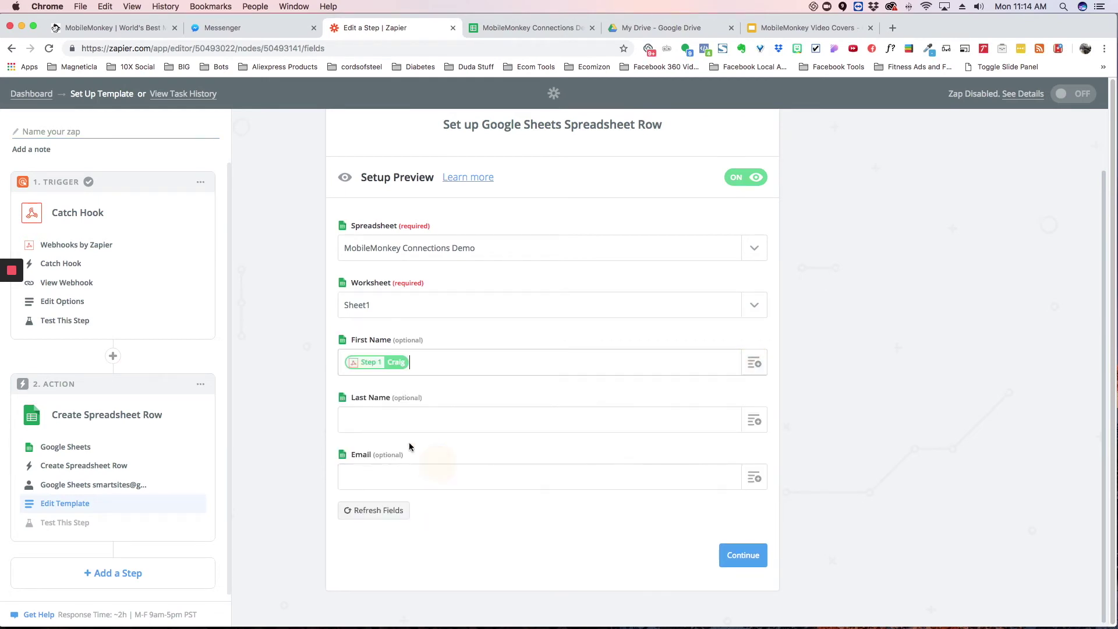
{"action": "left_click", "coordinate": [754, 421]}
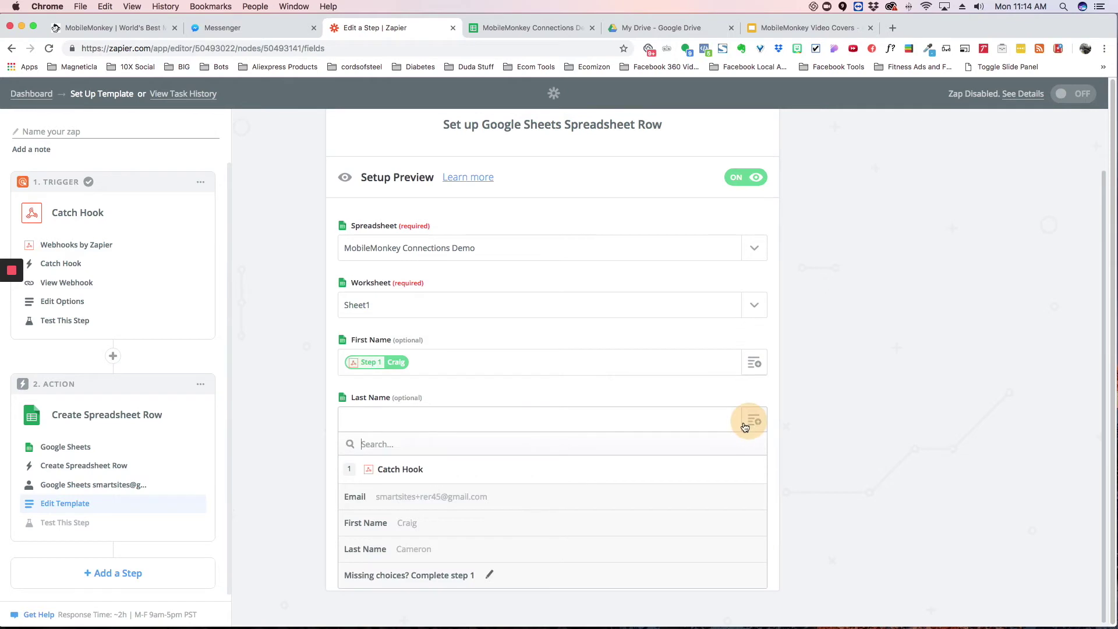
{"action": "left_click", "coordinate": [431, 551]}
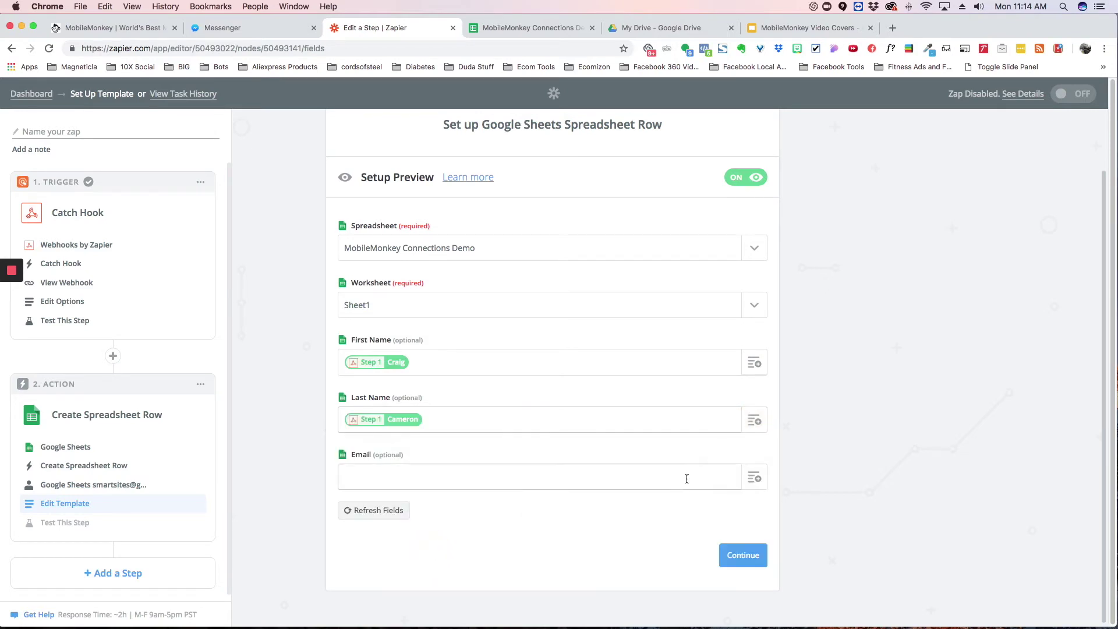
{"action": "left_click", "coordinate": [751, 478]}
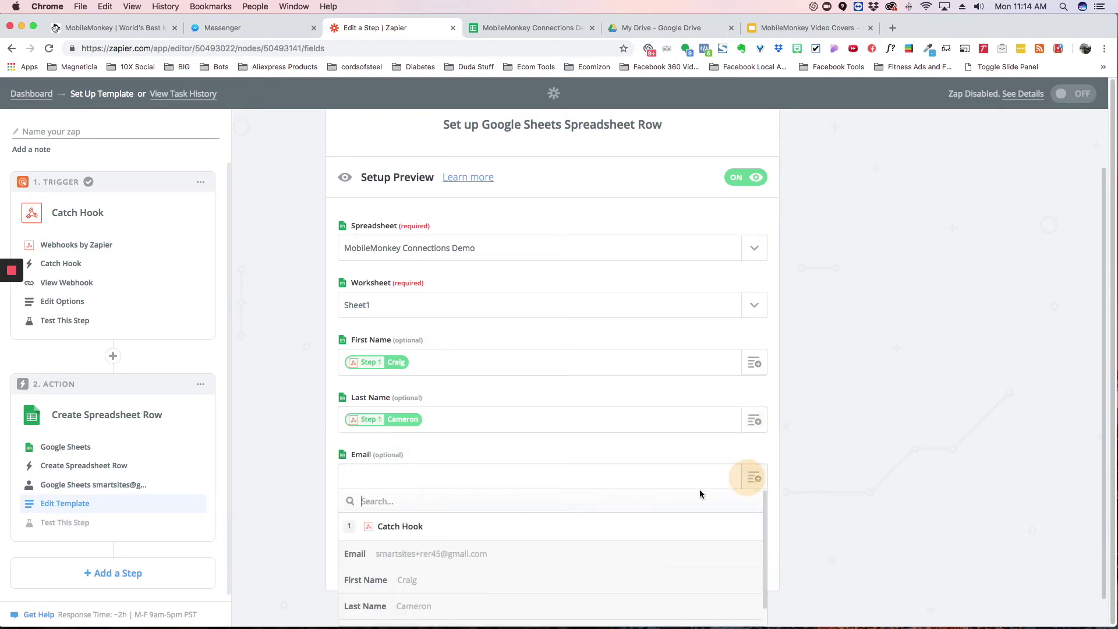
{"action": "left_click", "coordinate": [429, 556]}
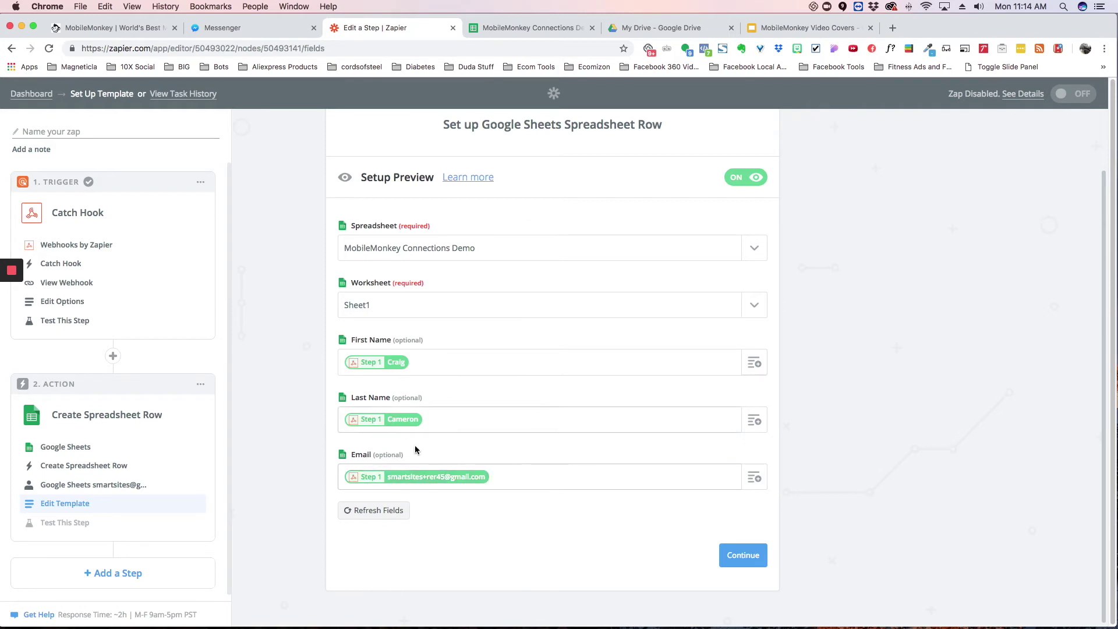
{"action": "left_click", "coordinate": [743, 556]}
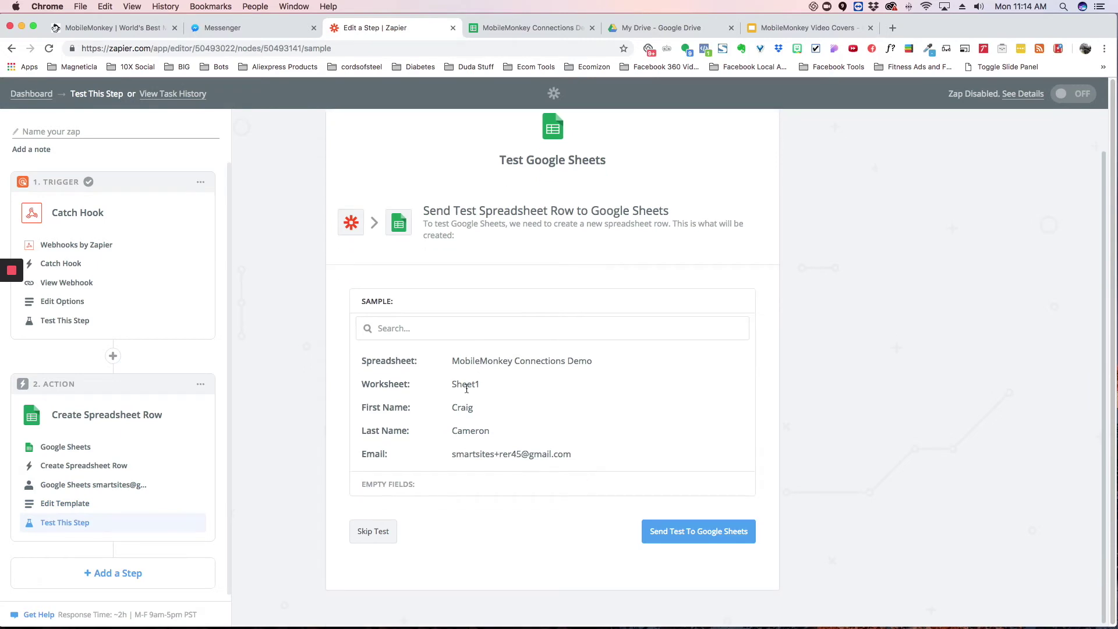
Step: Send a test row to Google Sheets, confirm it in the spreadsheet, and finish the zap
{"action": "left_click", "coordinate": [709, 536]}
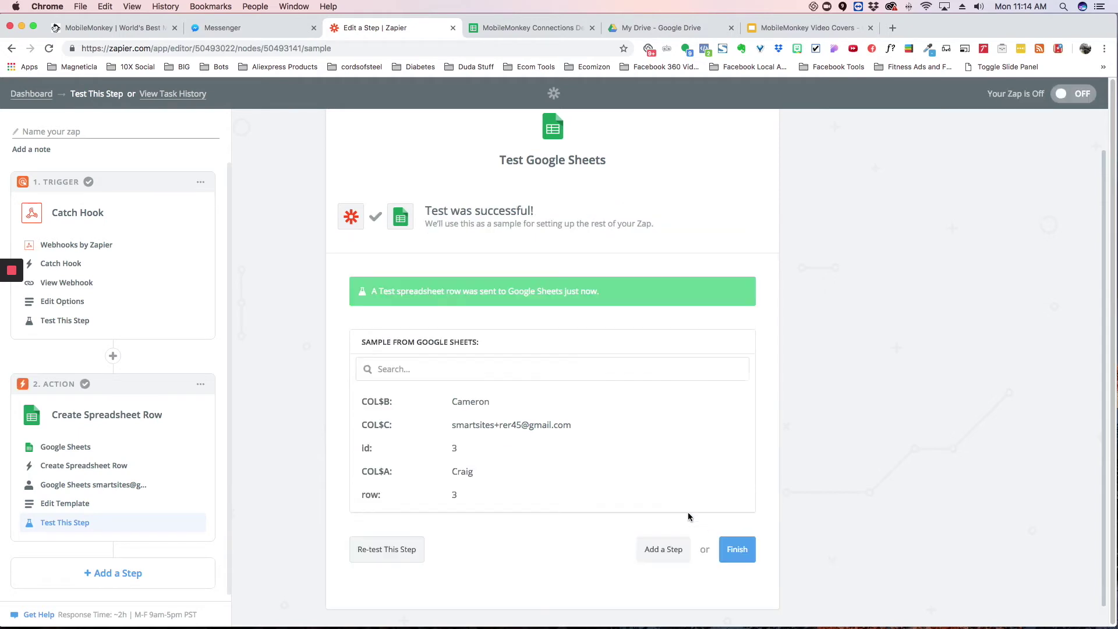
{"action": "left_click", "coordinate": [526, 27]}
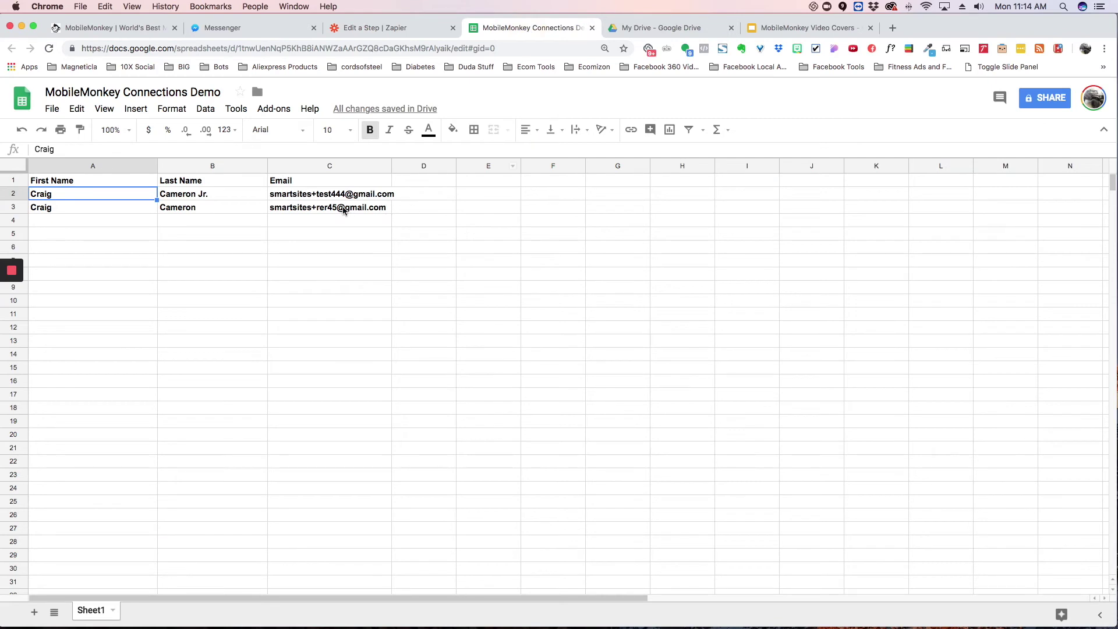
{"action": "left_click", "coordinate": [394, 30]}
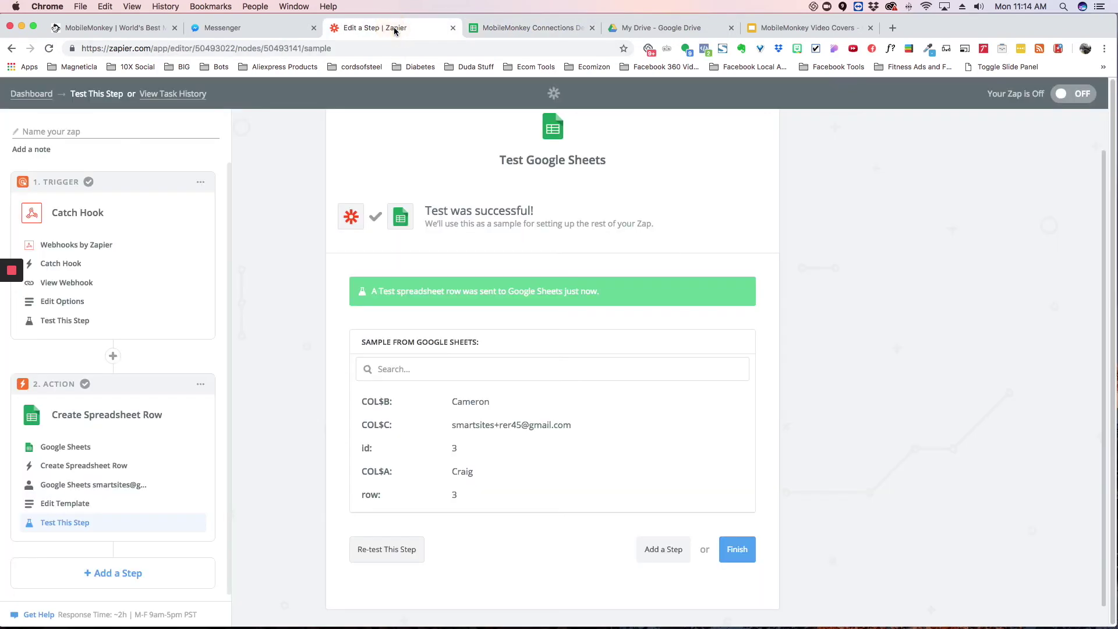
{"action": "left_click", "coordinate": [737, 549]}
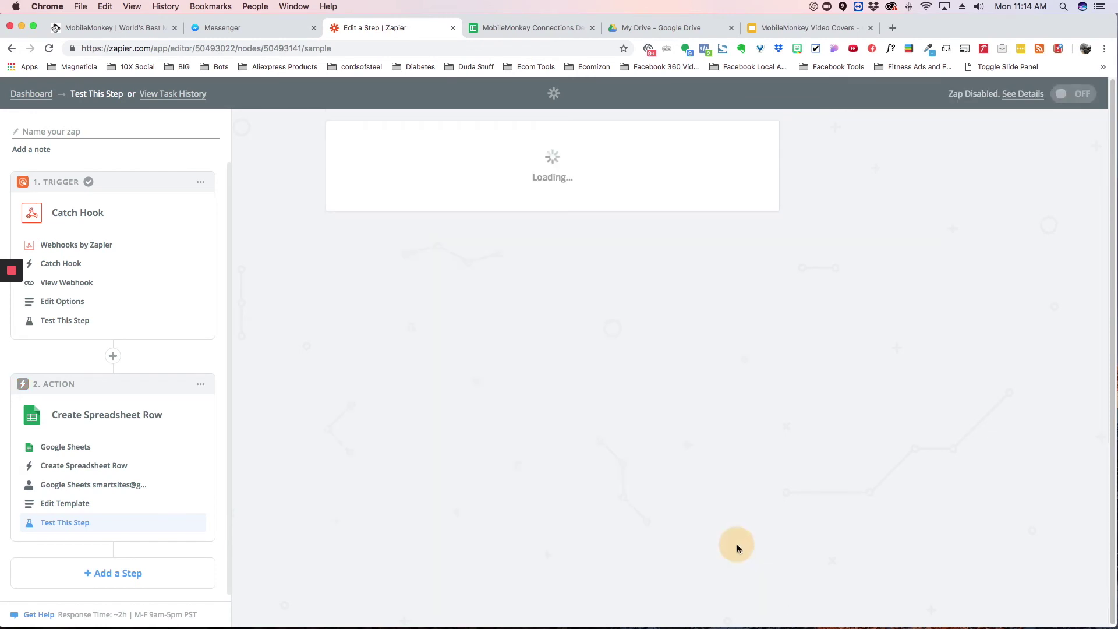
{"action": "left_click", "coordinate": [505, 251]}
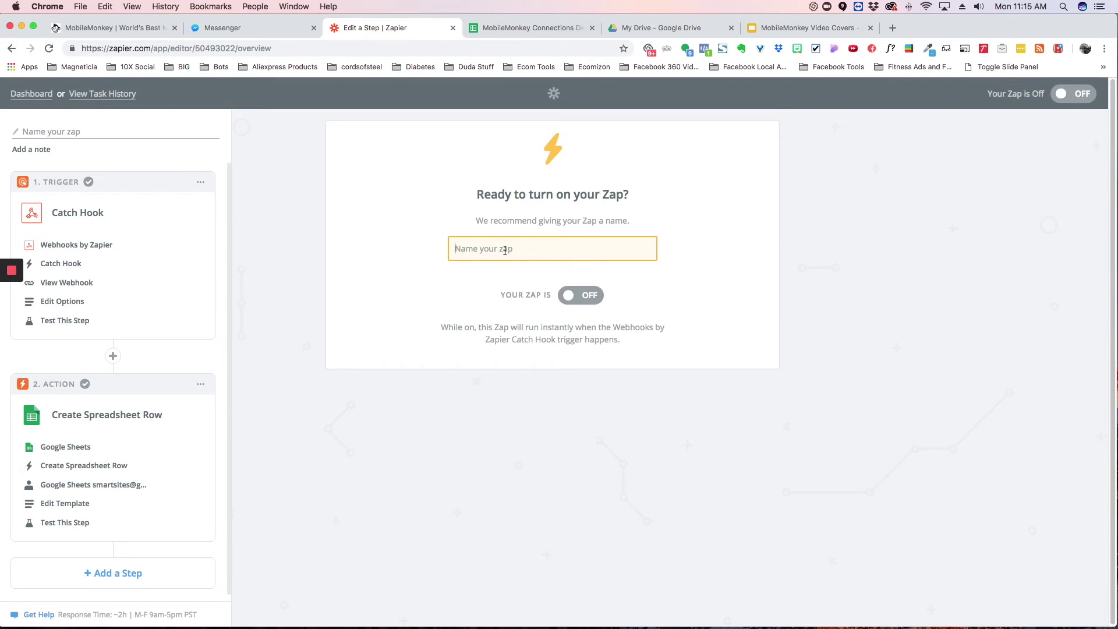
Step: Name the zap MobileMonkey Test Zap and switch it on
{"action": "type", "text": "MobileMonkey Test Zap"}
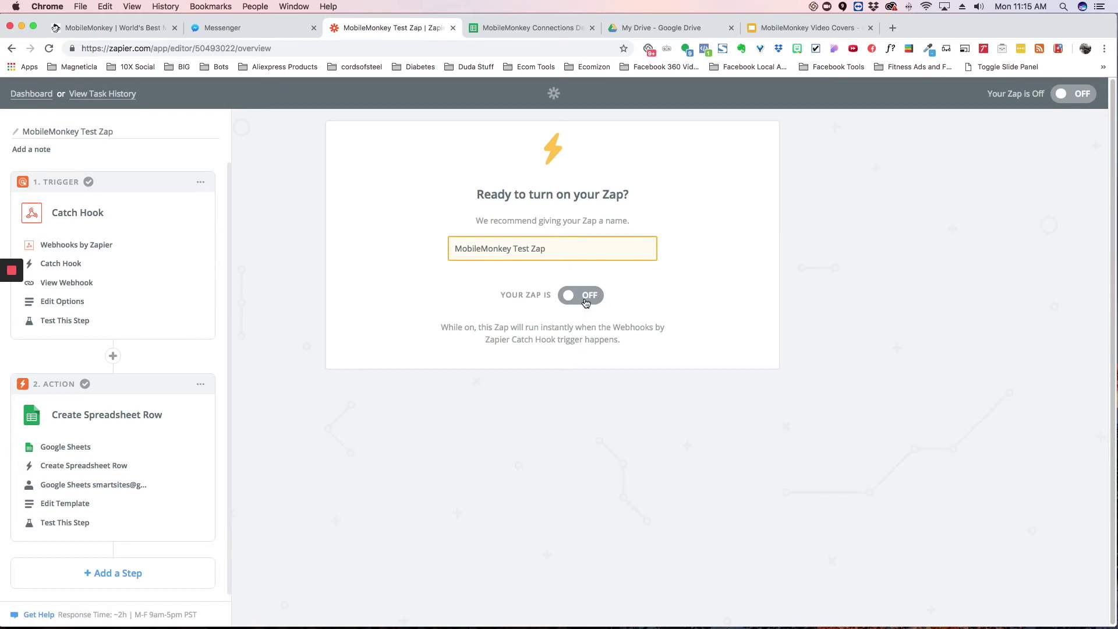
{"action": "left_click", "coordinate": [586, 302]}
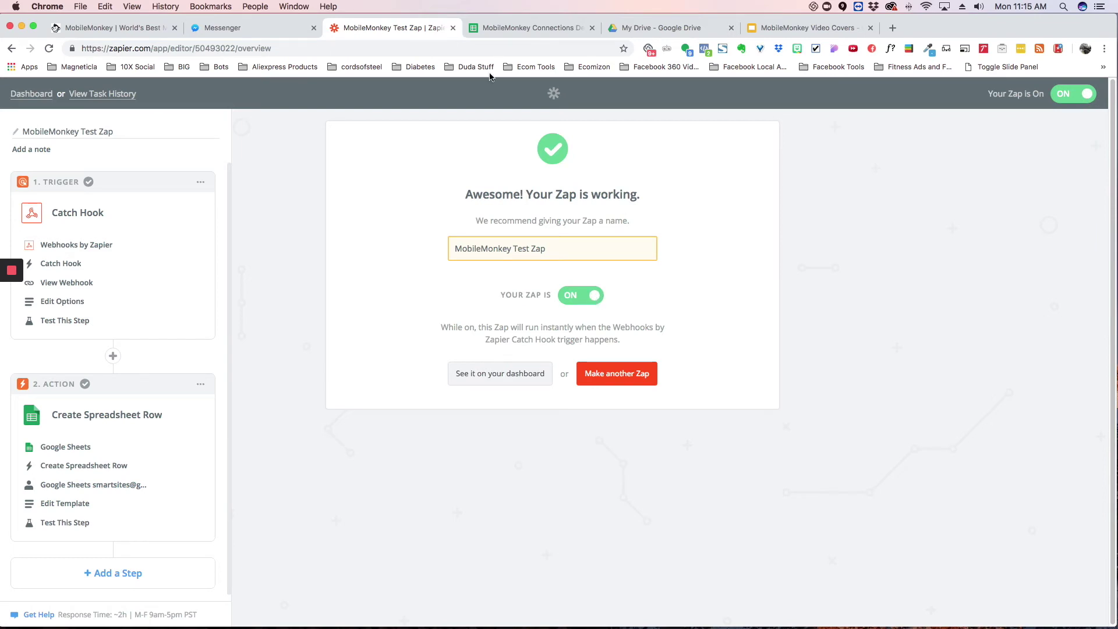
{"action": "left_click", "coordinate": [135, 31]}
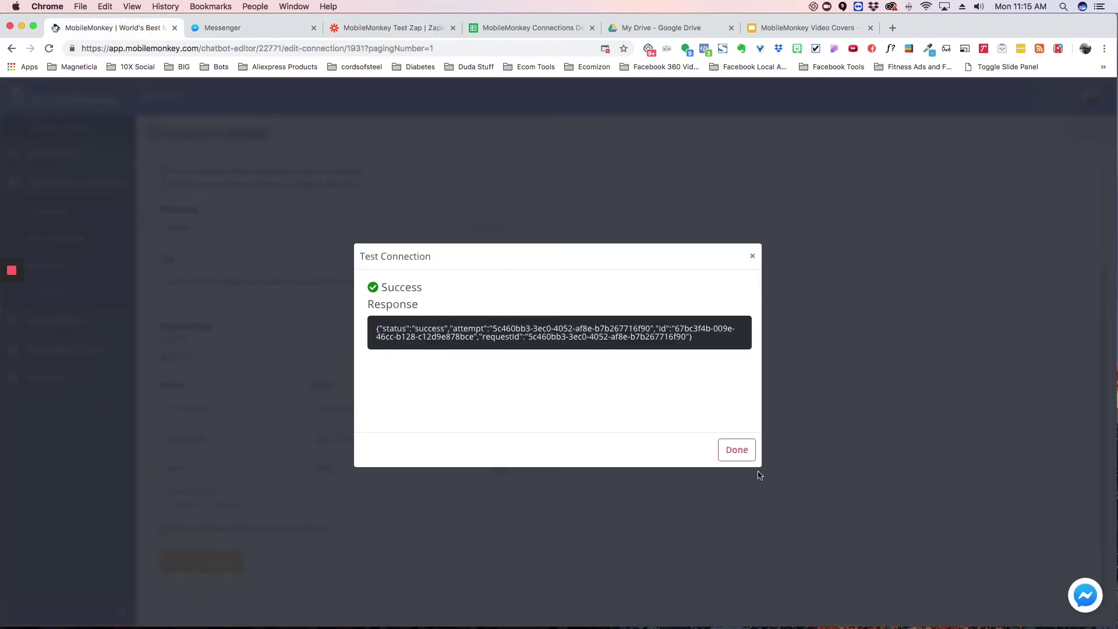
Step: Dismiss the successful connection test and open the bot builder's Pages editor
{"action": "left_click", "coordinate": [737, 450]}
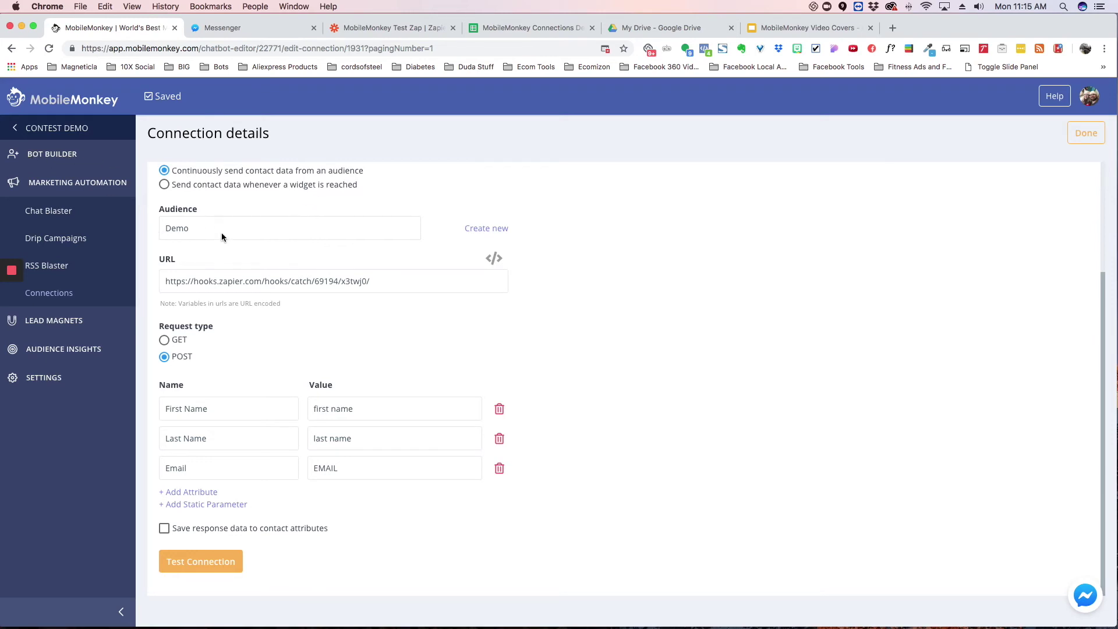
{"action": "left_click", "coordinate": [68, 161]}
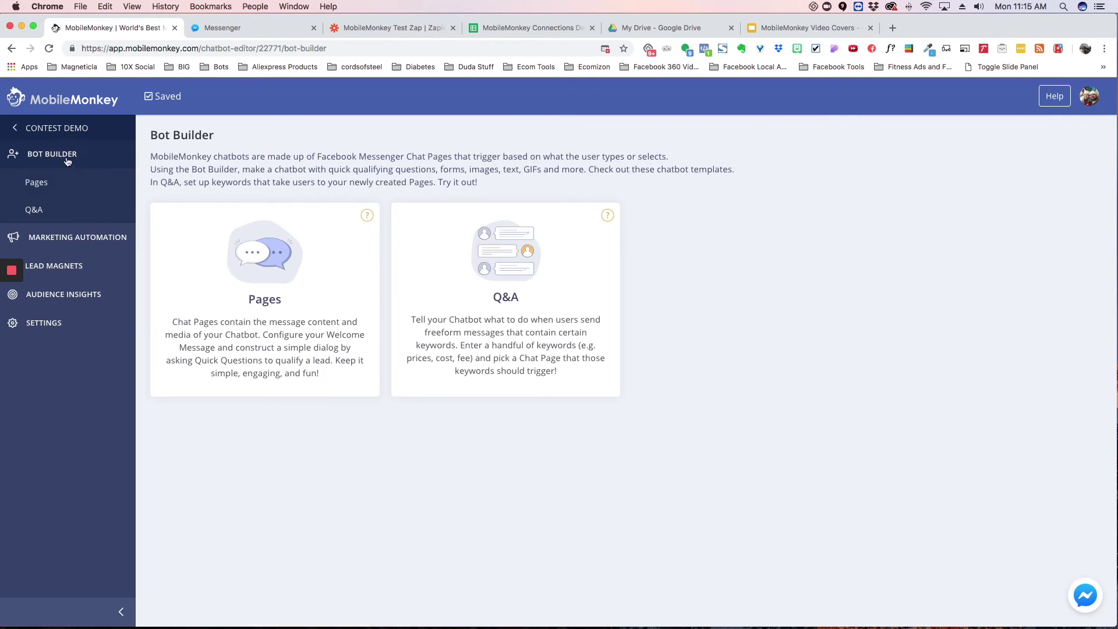
{"action": "left_click", "coordinate": [57, 157]}
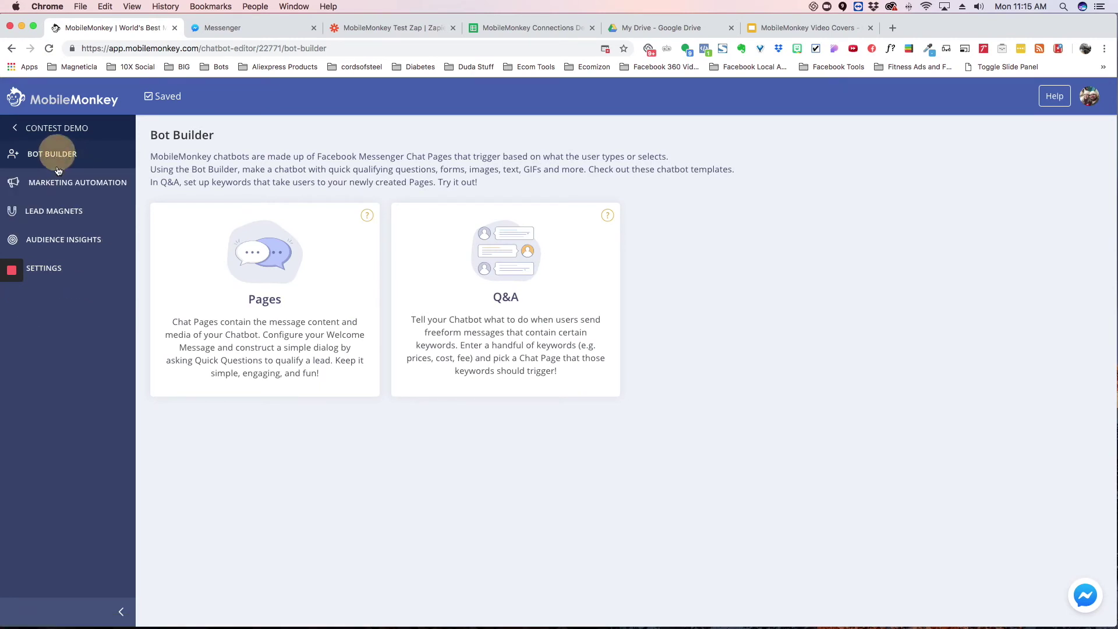
{"action": "left_click", "coordinate": [51, 160]}
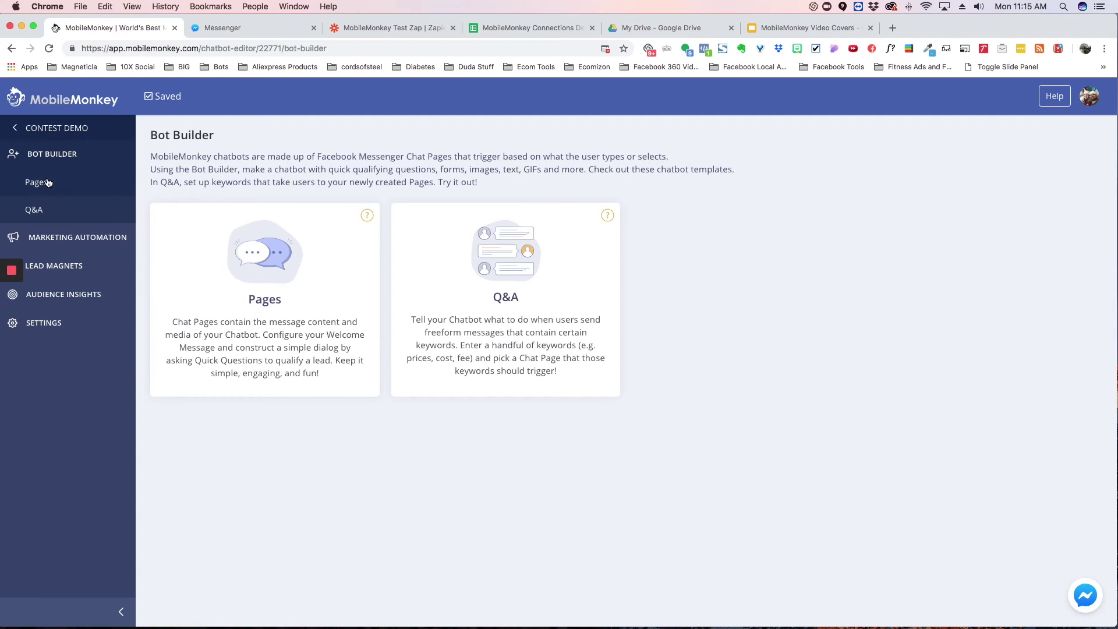
{"action": "left_click", "coordinate": [53, 184]}
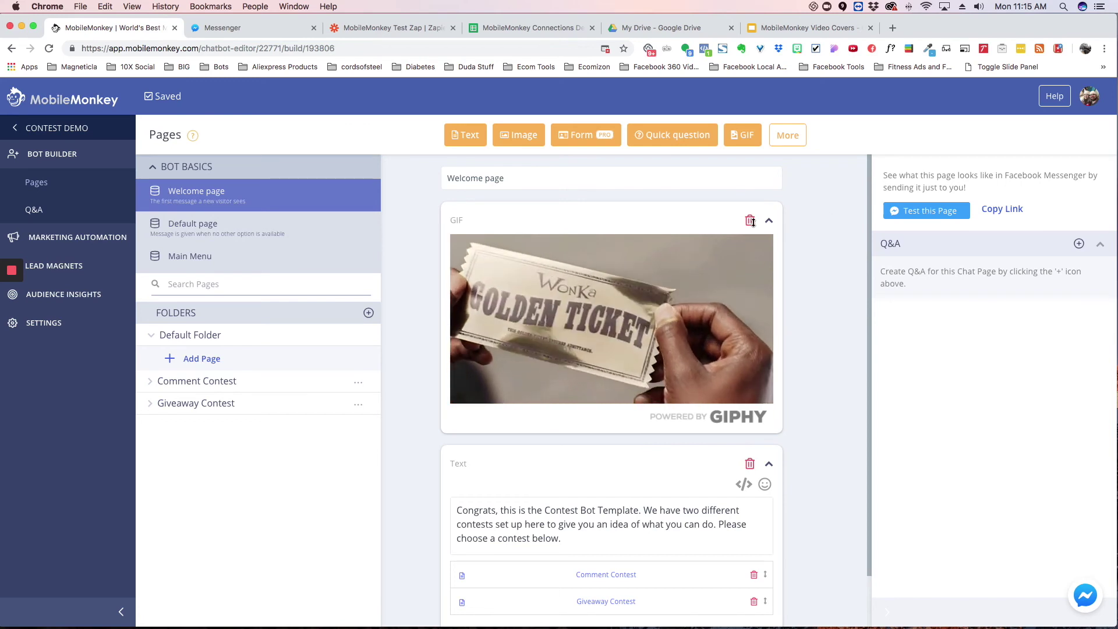
Step: Open the Welcome page in Messenger for a live test
{"action": "mouse_move", "coordinate": [15, 272]}
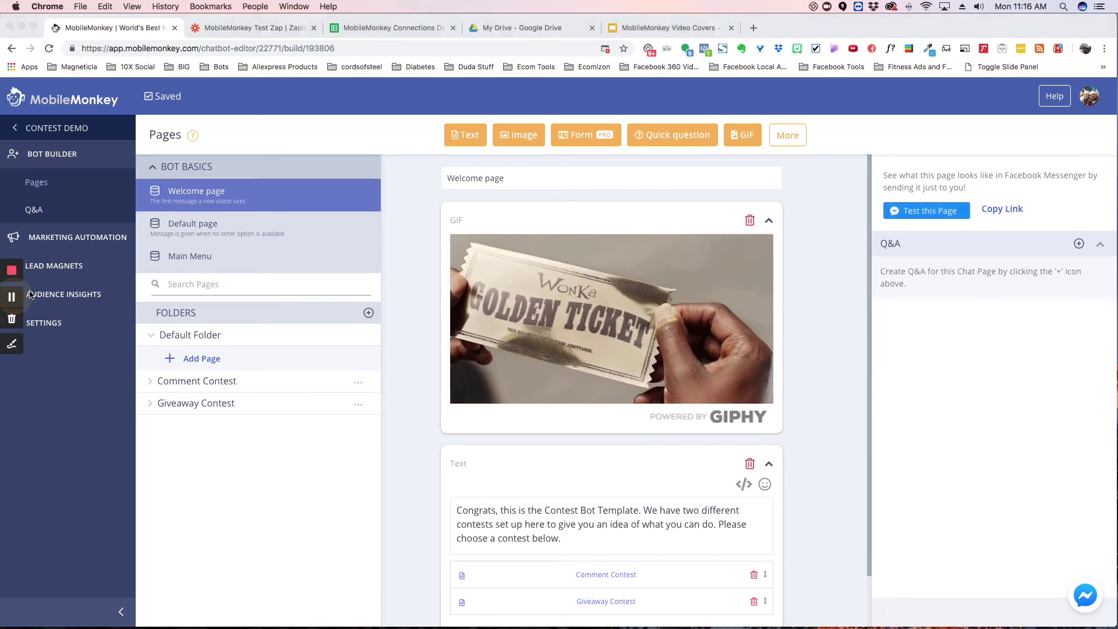
{"action": "left_click", "coordinate": [919, 214]}
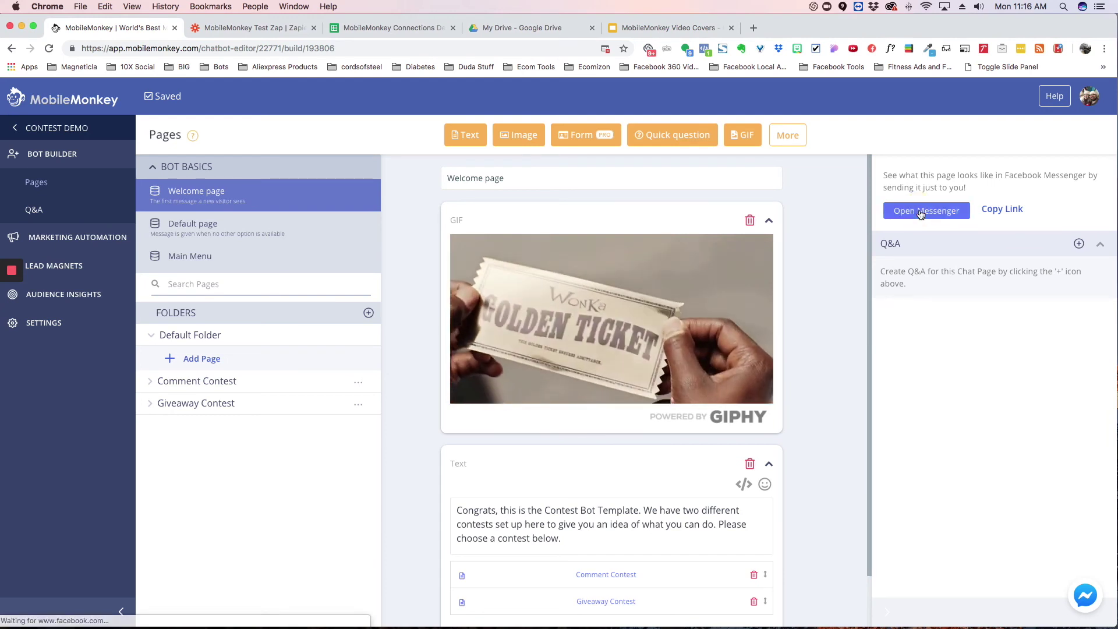
{"action": "left_click", "coordinate": [920, 212]}
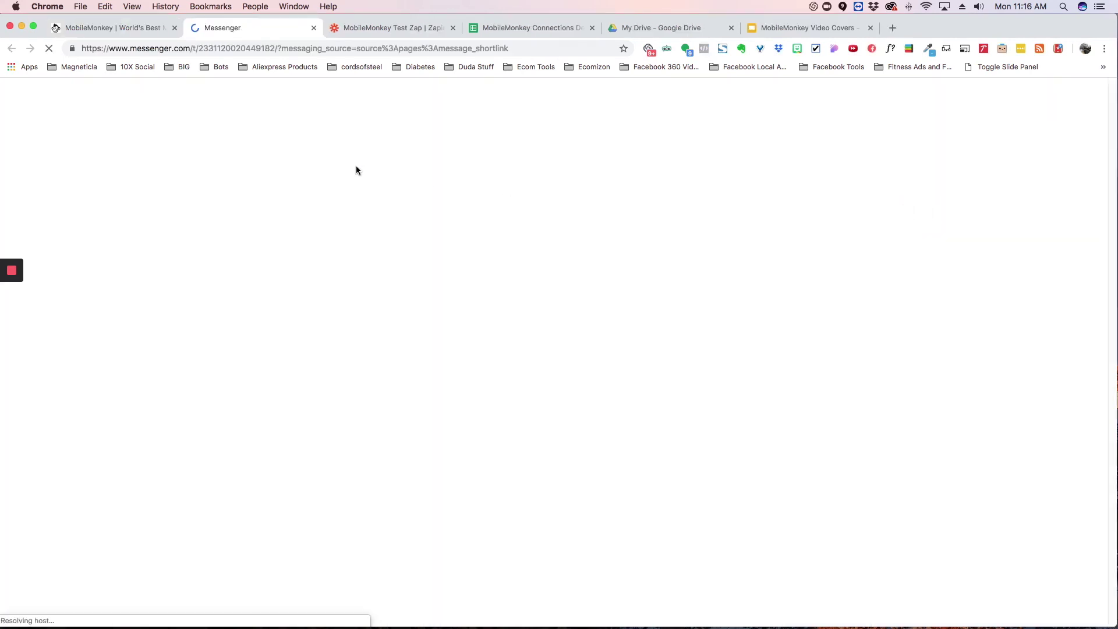
Step: Check the sheet's current rows, then start the Contest Bot's Giveaway Contest and confirm I'm Ready
{"action": "left_click", "coordinate": [508, 27]}
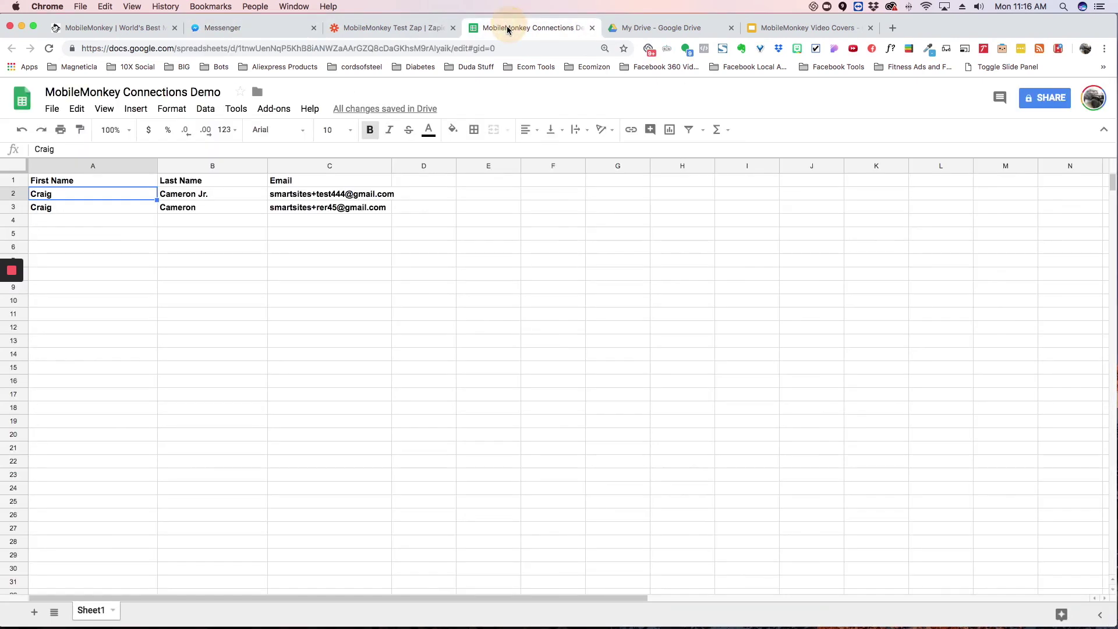
{"action": "left_click", "coordinate": [266, 30]}
{"action": "left_click", "coordinate": [443, 475]}
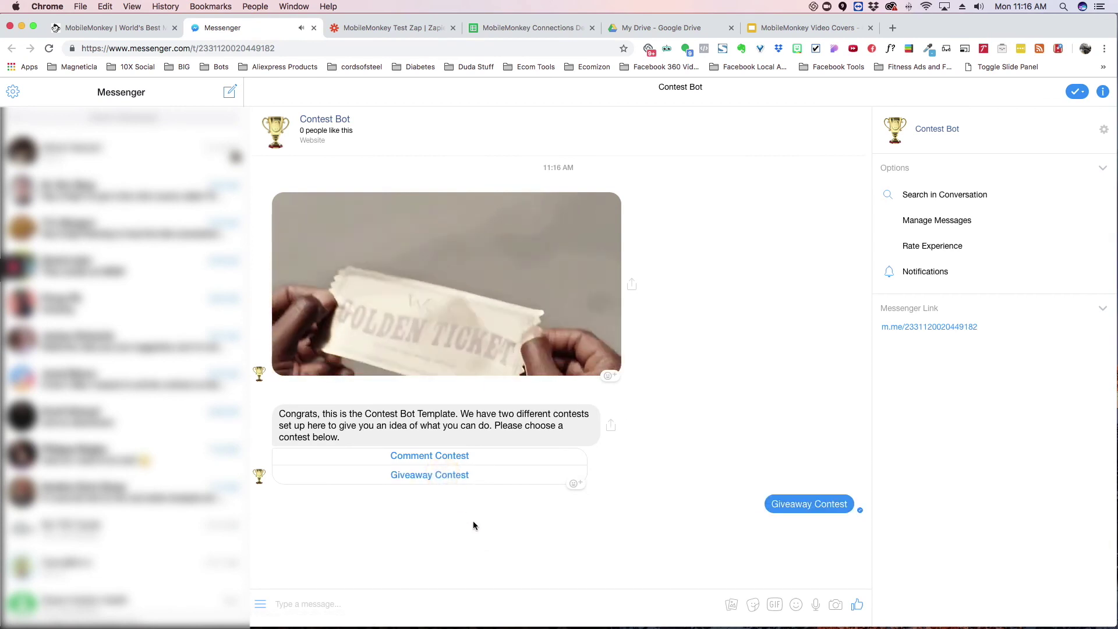
{"action": "left_click", "coordinate": [429, 570]}
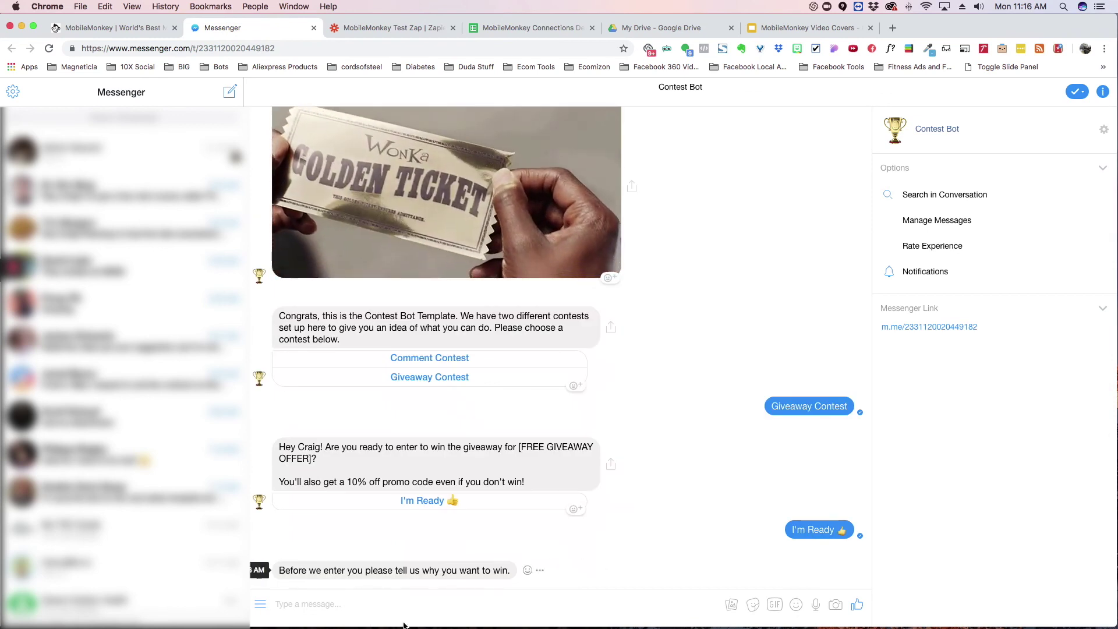
Step: Reply 'test', submit the suggested email address, and check the sheet for the new contact row
{"action": "left_click", "coordinate": [398, 604]}
{"action": "type", "text": "test"}
{"action": "key", "text": "Return"}
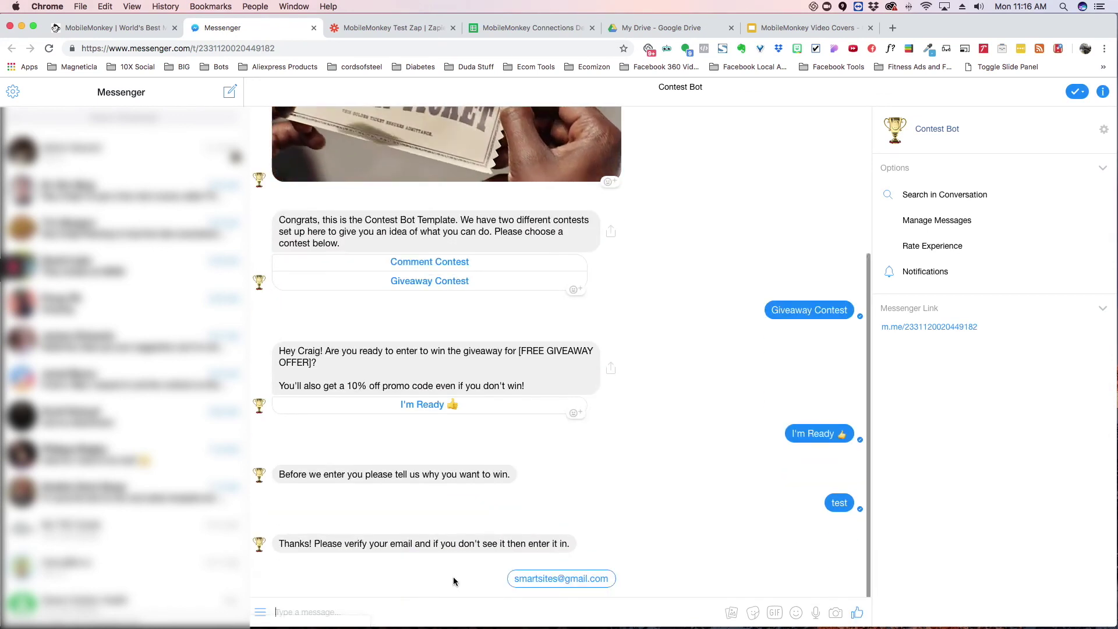
{"action": "left_click", "coordinate": [561, 580]}
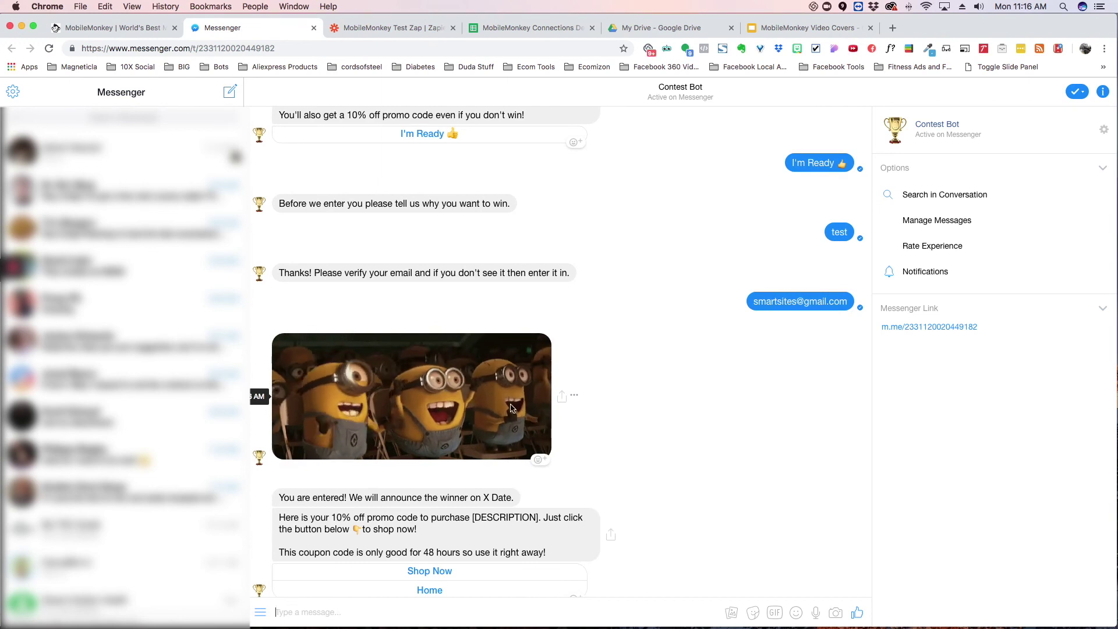
{"action": "left_click", "coordinate": [520, 28]}
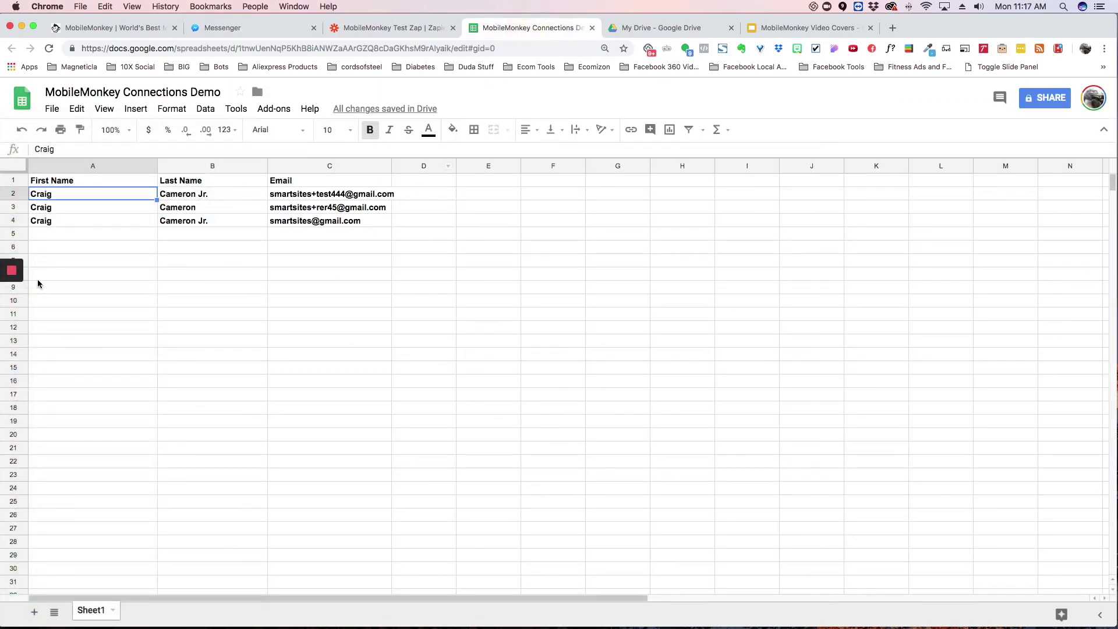